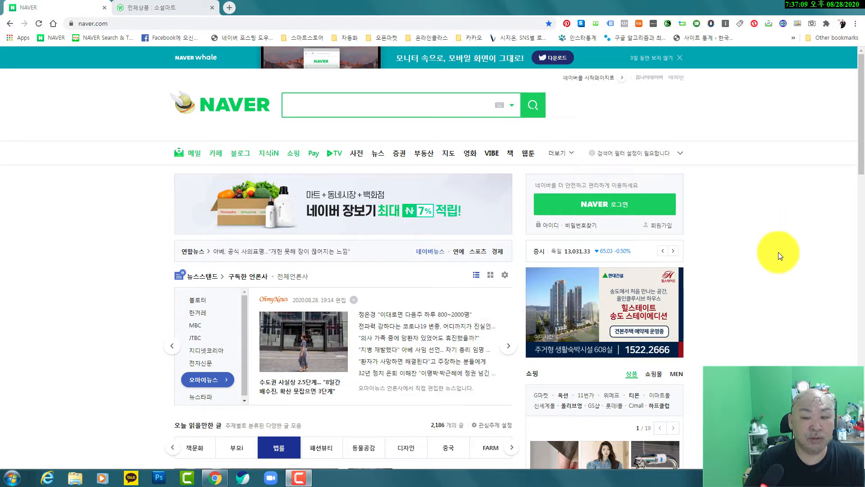
Open Naver's search marketing (검색 마케팅) site through the business and advertising (비즈니스·광고) link in the homepage footer
{"action": "left_click_drag", "start_coordinate": [861, 163], "coordinate": [863, 450]}
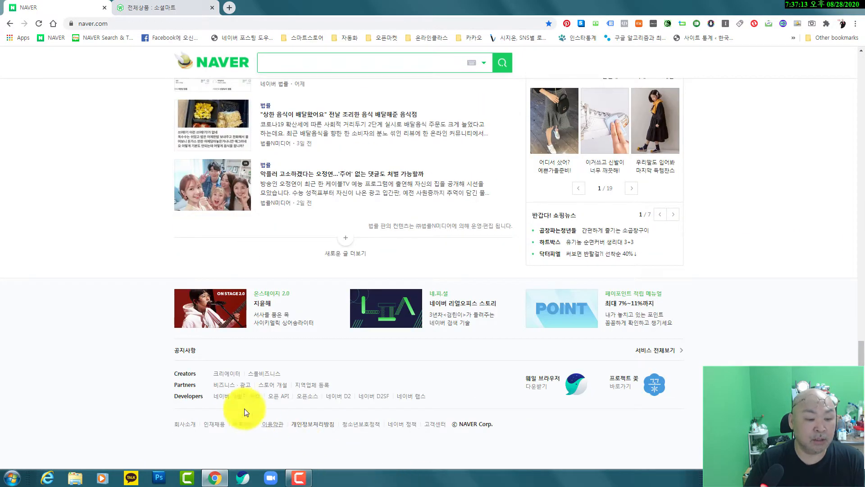
{"action": "left_click", "coordinate": [234, 385]}
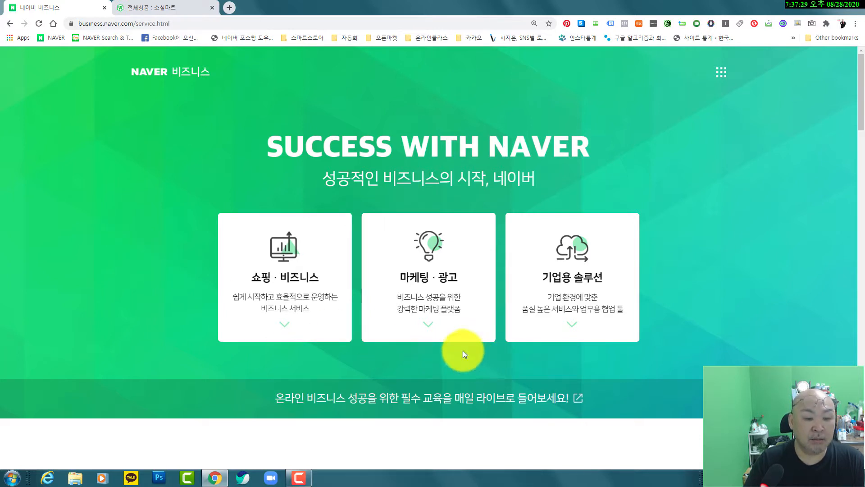
{"action": "left_click", "coordinate": [426, 277]}
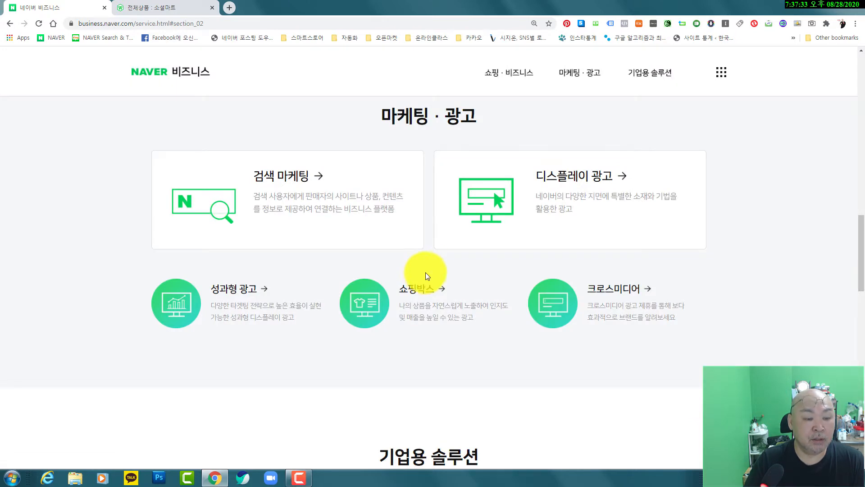
{"action": "left_click", "coordinate": [305, 182]}
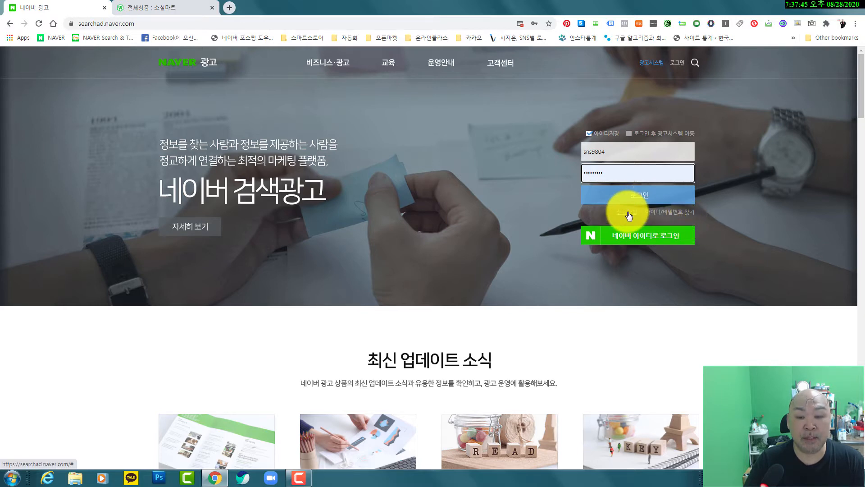
Log in to the search ad site with the saved account and open the ad management system (광고시스템)
{"action": "left_click", "coordinate": [637, 193]}
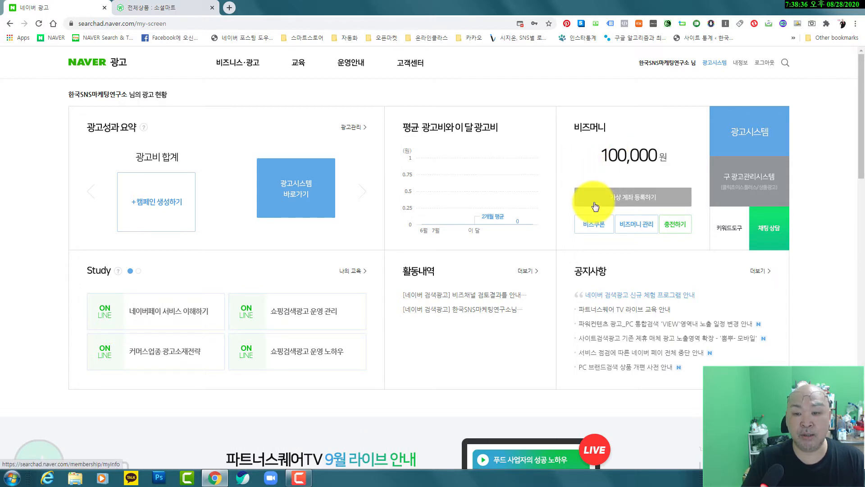
{"action": "left_click", "coordinate": [755, 133]}
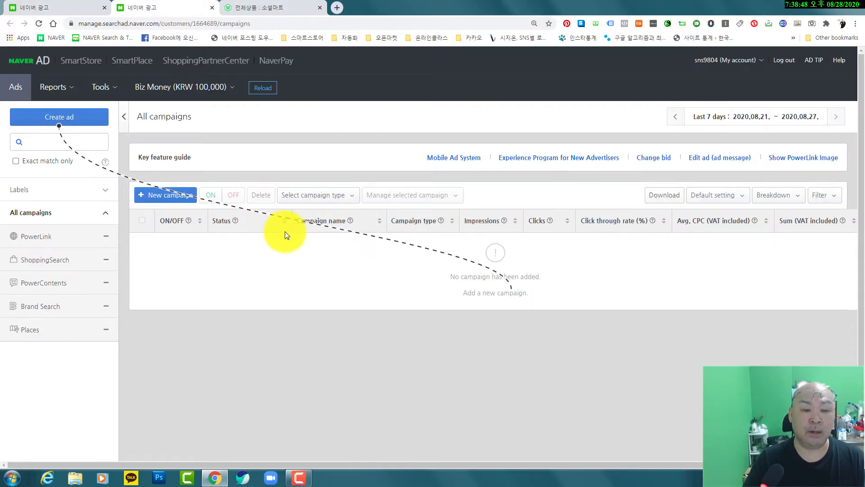
Translate the campaign management page into Korean and dismiss the translation popup
{"action": "right_click", "coordinate": [402, 122]}
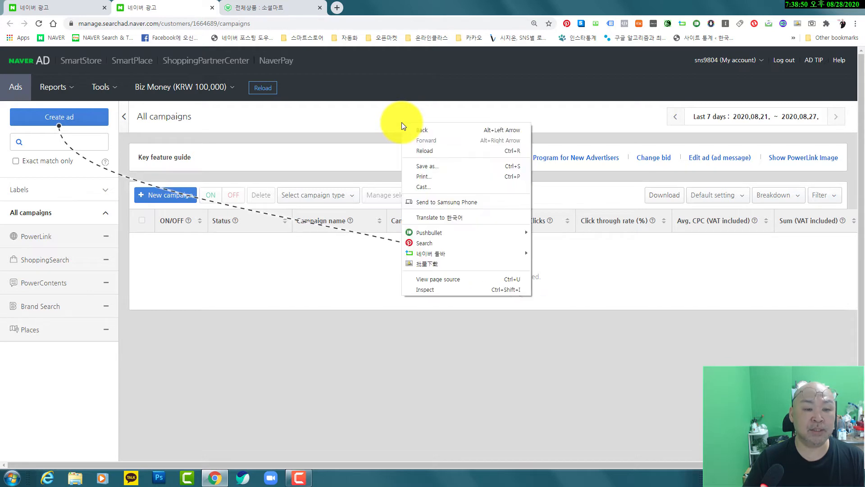
{"action": "left_click", "coordinate": [467, 217]}
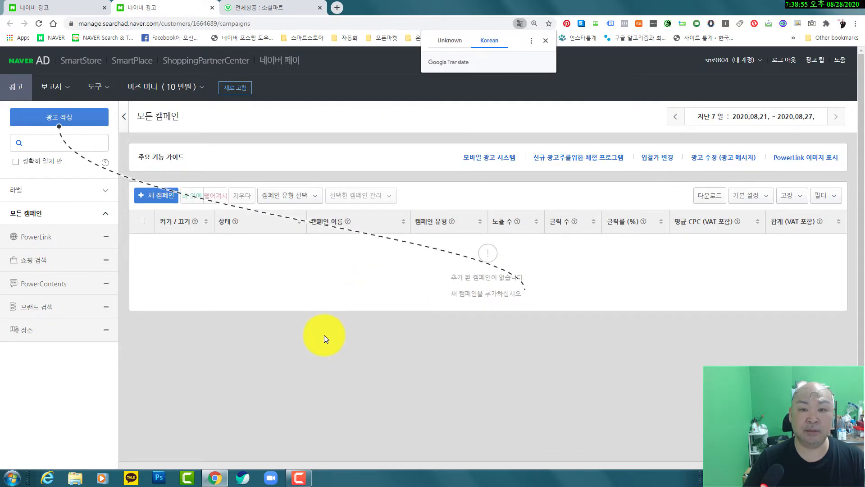
{"action": "left_click", "coordinate": [545, 41]}
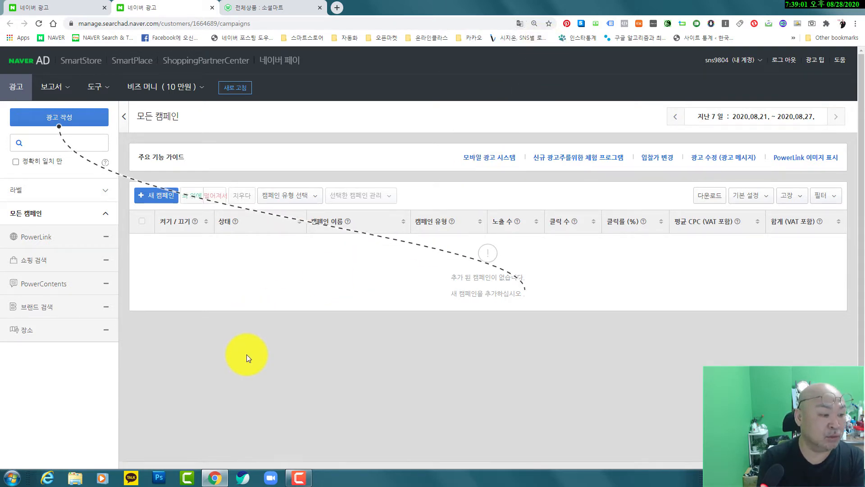
Start creating a new ad and choose the shopping search (쇼핑 검색) campaign type
{"action": "left_click", "coordinate": [71, 120]}
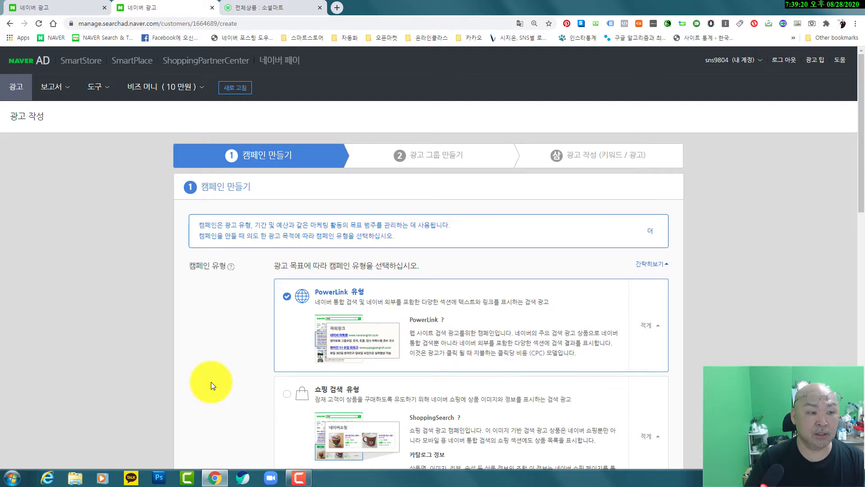
{"action": "scroll", "coordinate": [231, 354], "scroll_direction": "down", "scroll_amount": 2}
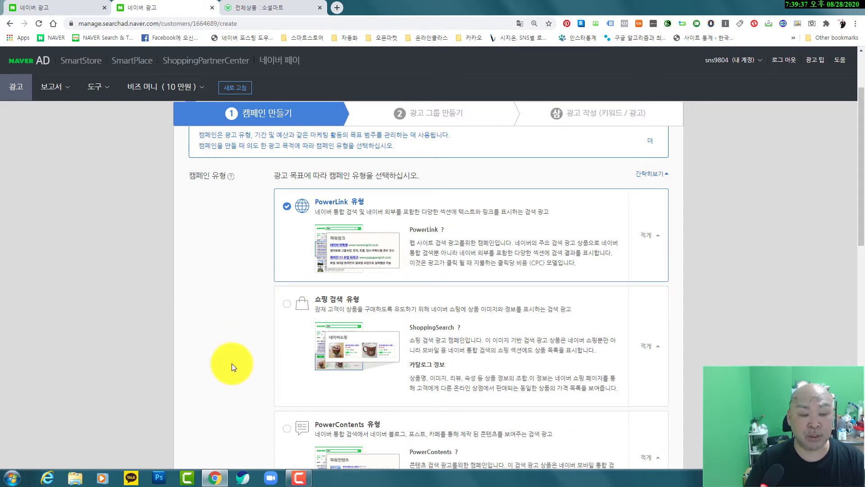
{"action": "left_click", "coordinate": [321, 308]}
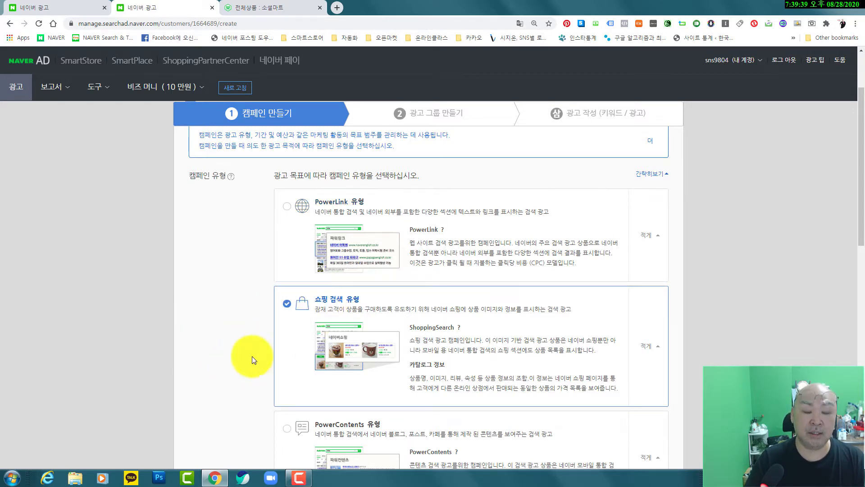
Replace the default campaign name with 욕실용품
{"action": "scroll", "coordinate": [210, 372], "scroll_direction": "down", "scroll_amount": 10}
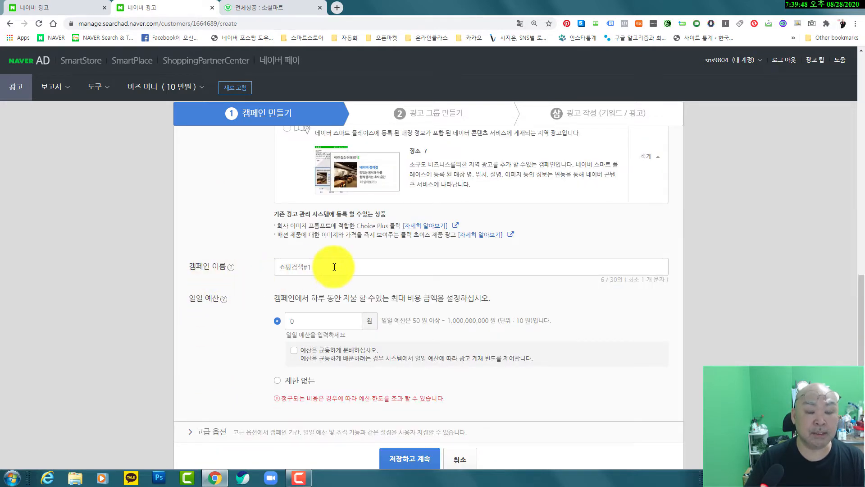
{"action": "left_click_drag", "start_coordinate": [335, 267], "coordinate": [265, 266]}
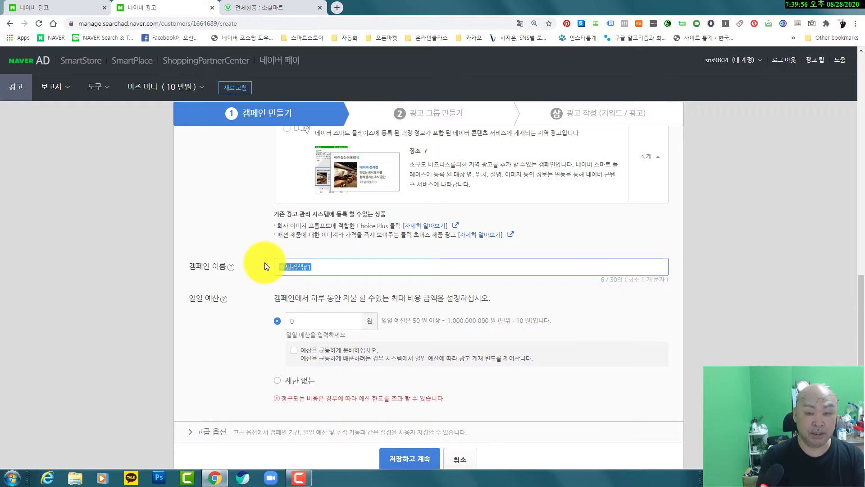
{"action": "type", "text": "ㅂ"}
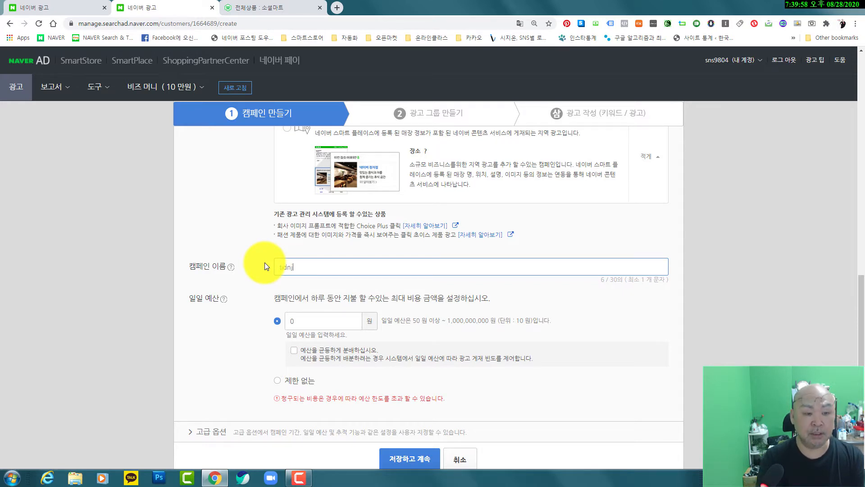
{"action": "key", "text": "BackSpace"}
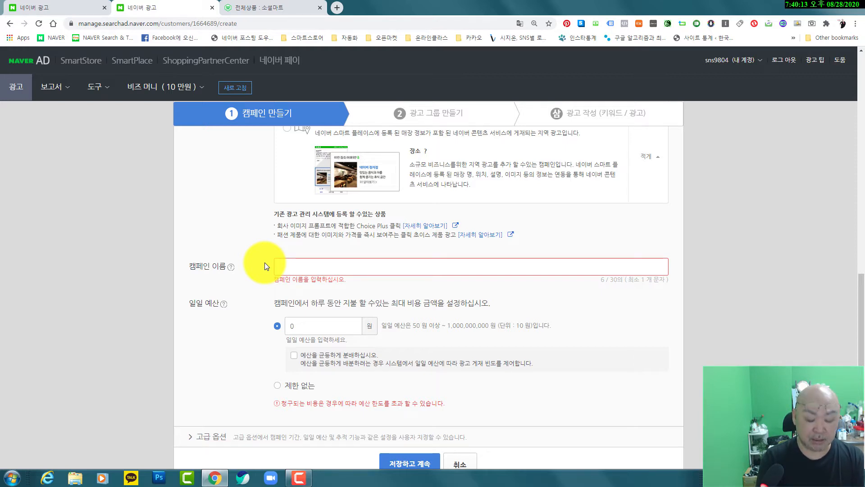
{"action": "type", "text": "육시"}
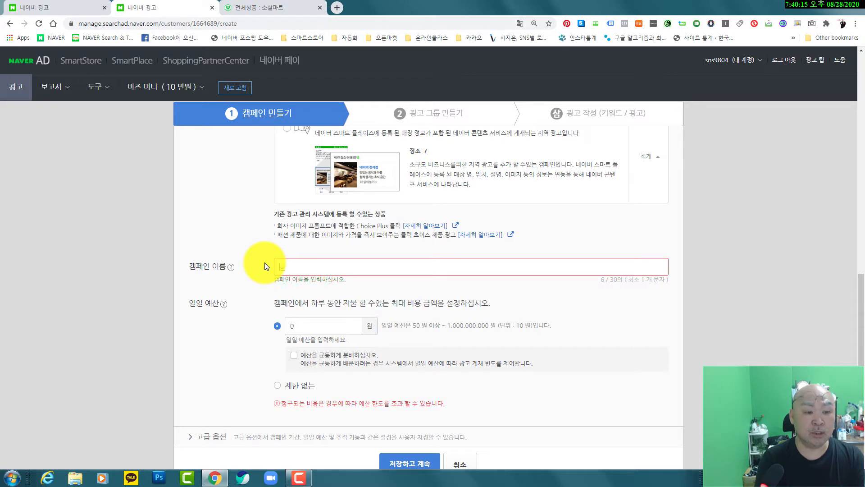
{"action": "type", "text": "용품"}
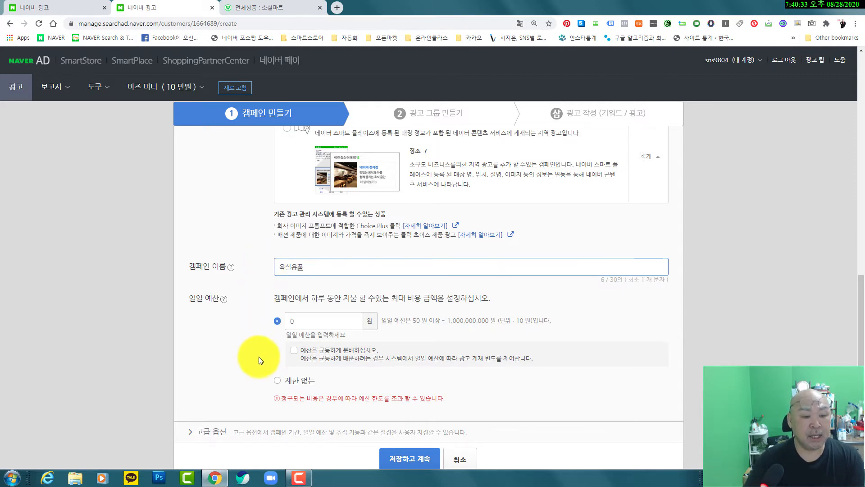
Try a daily budget of 10,000 won as well as the unlimited (제한 없는) budget option
{"action": "scroll", "coordinate": [258, 358], "scroll_direction": "down", "scroll_amount": 2}
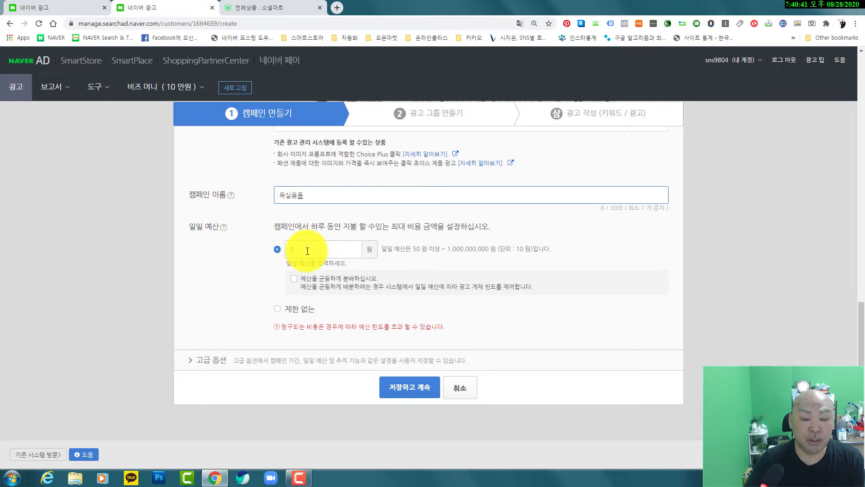
{"action": "left_click", "coordinate": [280, 310]}
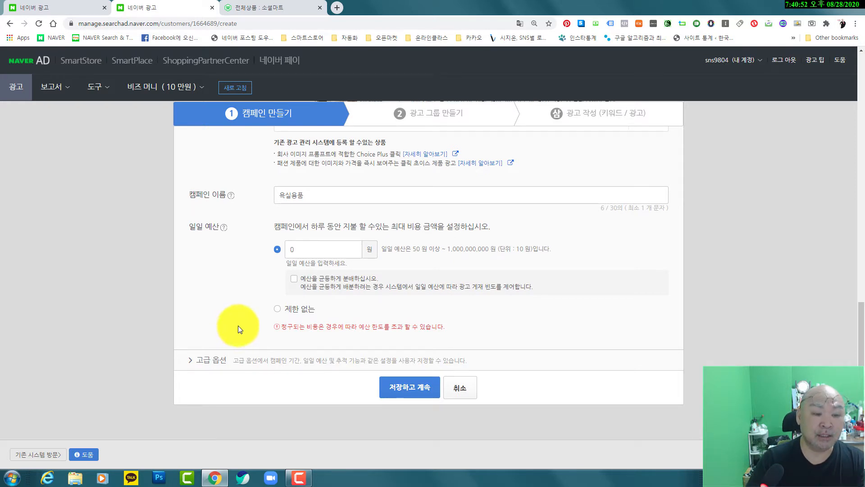
{"action": "left_click", "coordinate": [277, 249]}
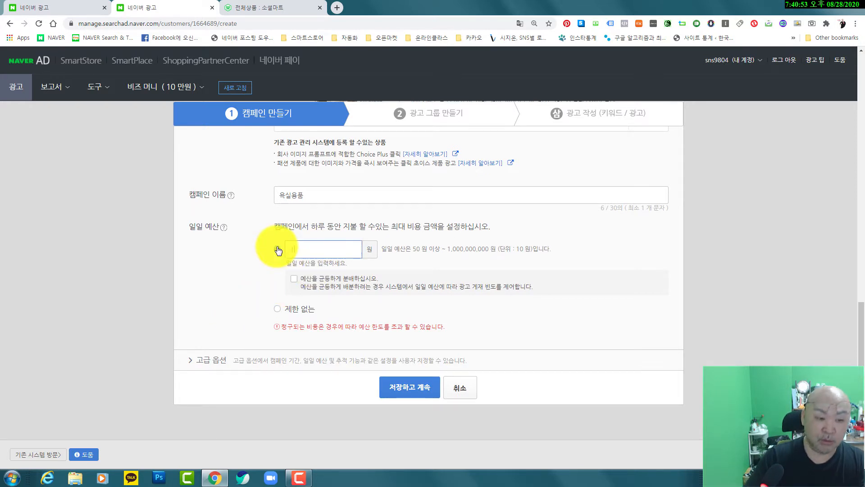
{"action": "type", "text": "10000"}
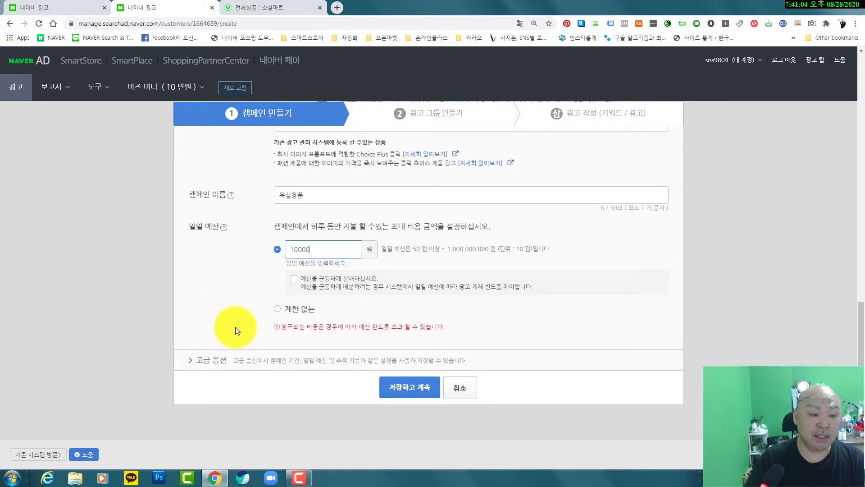
{"action": "left_click", "coordinate": [277, 309]}
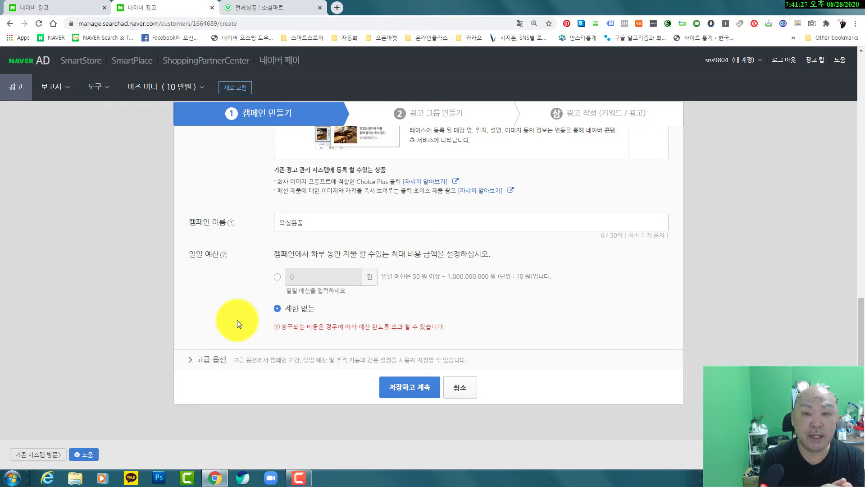
Limit the campaign's daily budget to 10,000 won and enable even distribution of the budget
{"action": "left_click", "coordinate": [278, 279]}
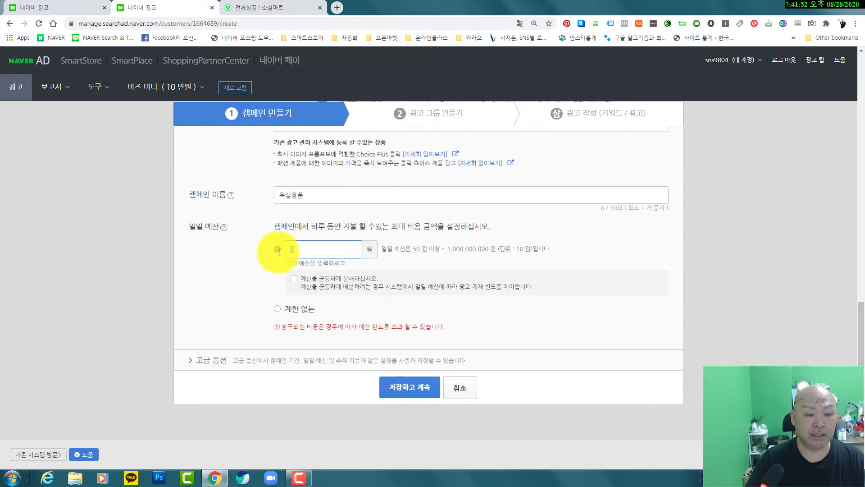
{"action": "type", "text": "10000"}
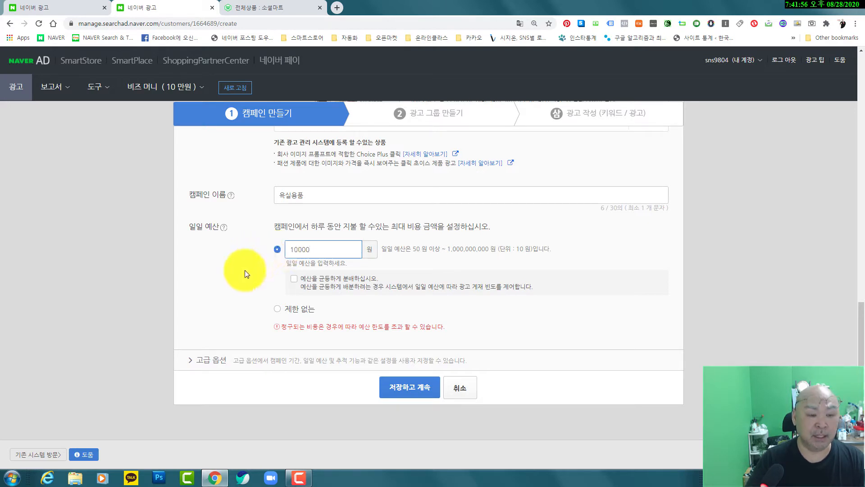
{"action": "left_click", "coordinate": [222, 293]}
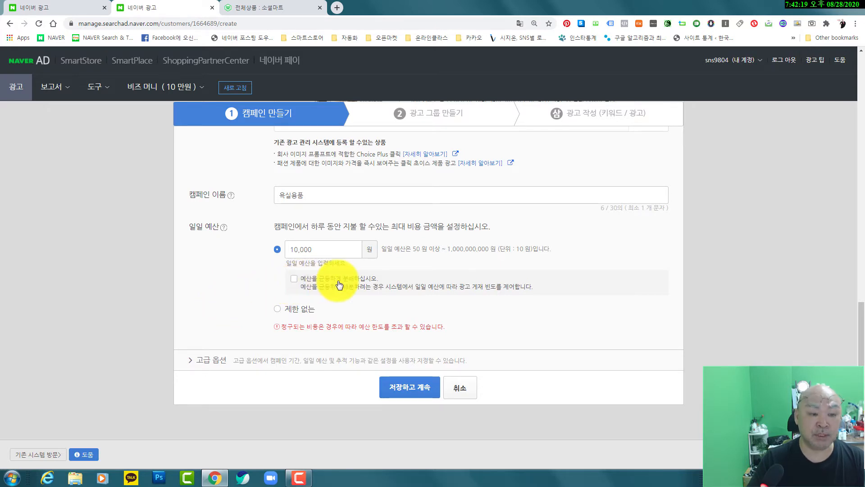
{"action": "left_click", "coordinate": [294, 280]}
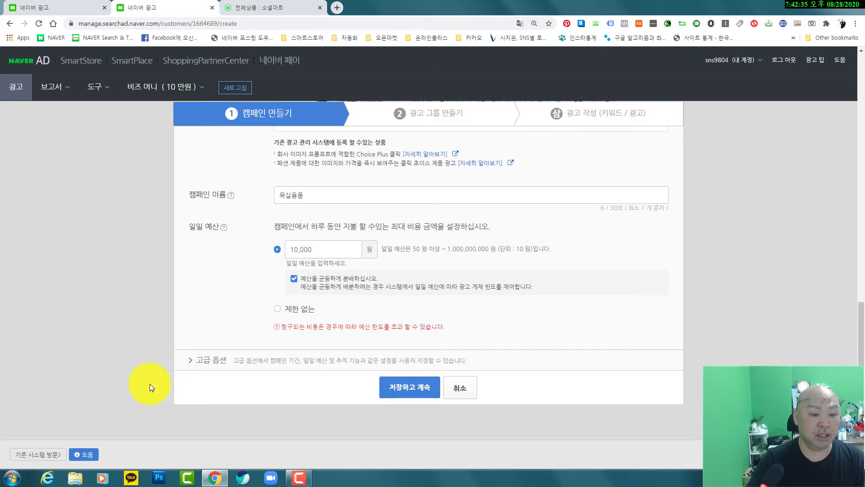
Expand the advanced options, choose a fixed start and end date period, and set the start date to 2020-08-29
{"action": "left_click", "coordinate": [262, 363]}
{"action": "scroll", "coordinate": [140, 362], "scroll_direction": "down", "scroll_amount": 2}
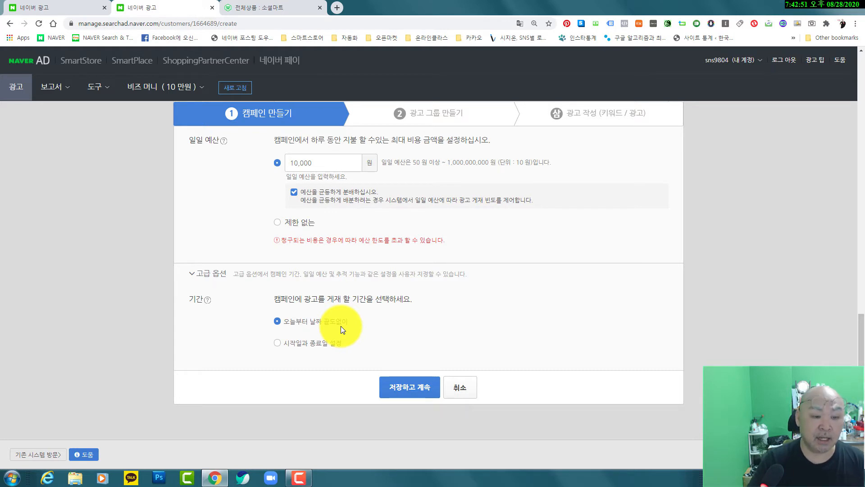
{"action": "left_click", "coordinate": [277, 344]}
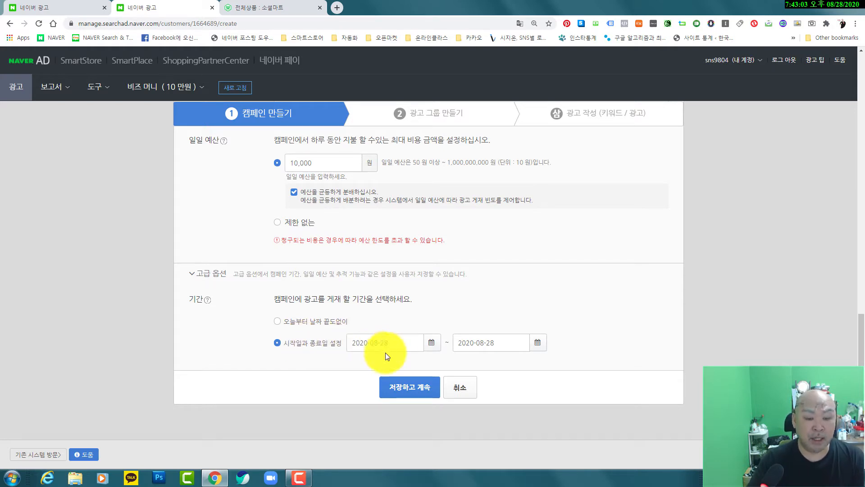
{"action": "left_click", "coordinate": [430, 344]}
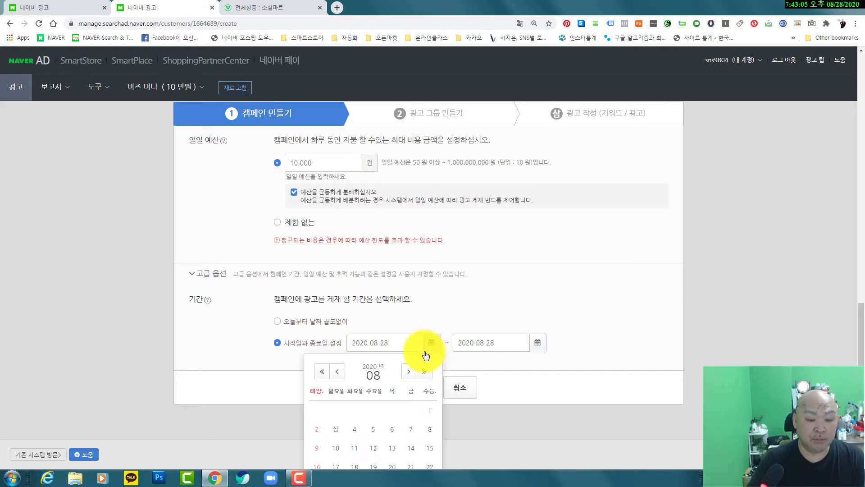
{"action": "scroll", "coordinate": [406, 363], "scroll_direction": "down", "scroll_amount": 2}
{"action": "left_click", "coordinate": [430, 437]}
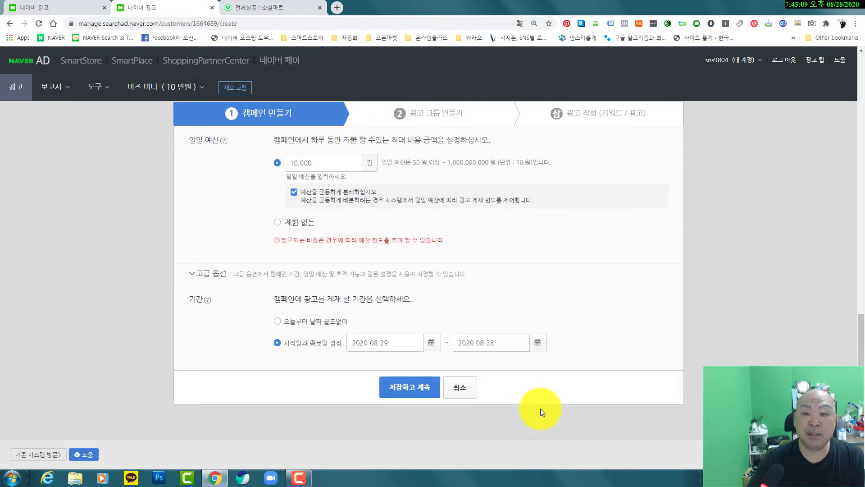
Set the campaign period's end date to 2020-09-07
{"action": "left_click", "coordinate": [538, 343]}
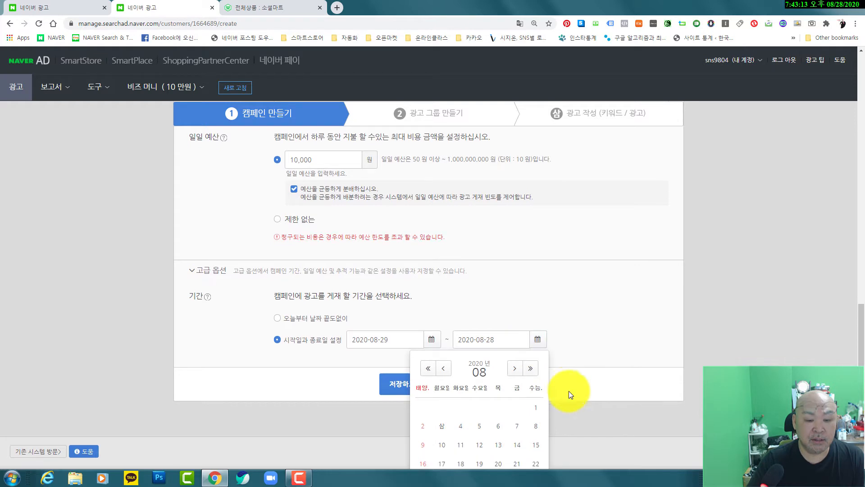
{"action": "scroll", "coordinate": [570, 391], "scroll_direction": "down", "scroll_amount": 1}
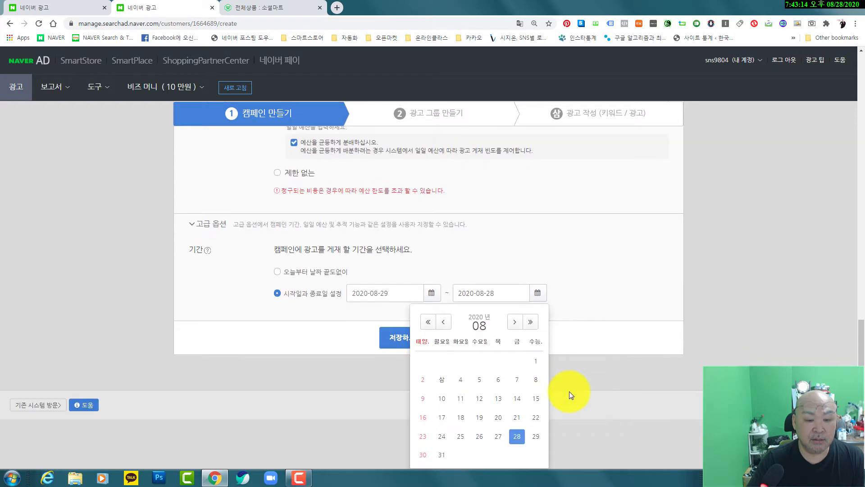
{"action": "left_click", "coordinate": [513, 321]}
{"action": "left_click", "coordinate": [460, 380]}
{"action": "left_click", "coordinate": [538, 343]}
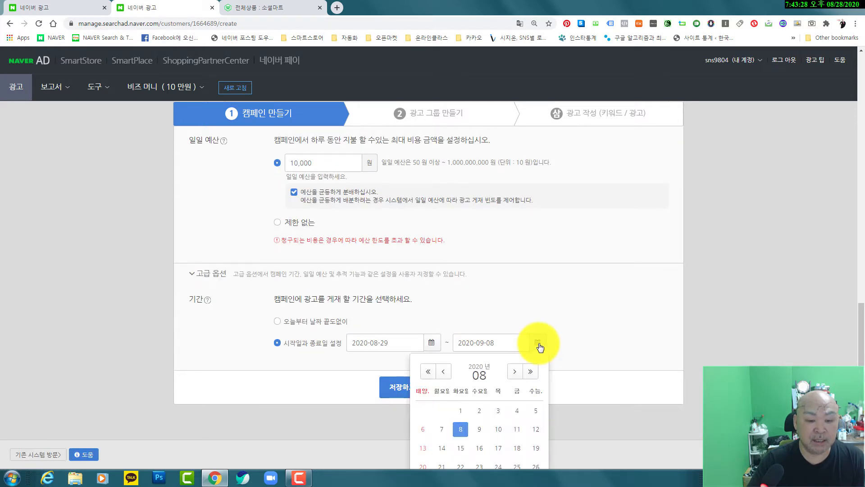
{"action": "left_click", "coordinate": [442, 430]}
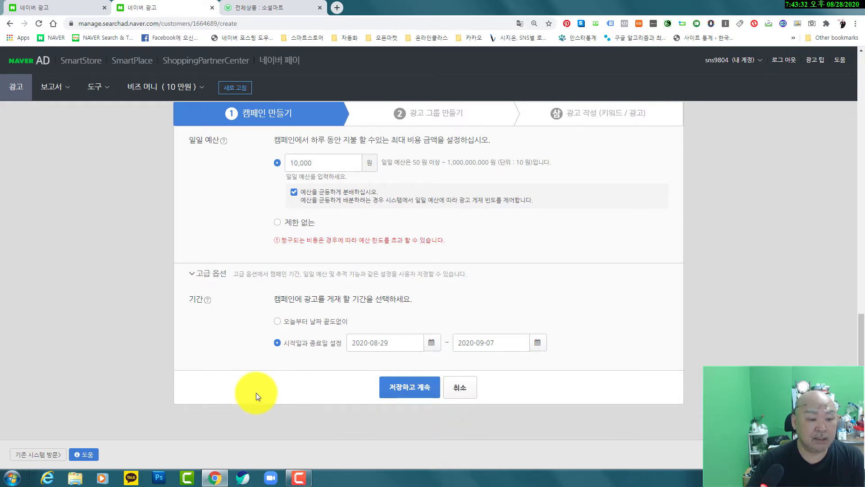
Save the campaign and choose the online store type (온라인 상점 유형) for the ad group
{"action": "left_click", "coordinate": [416, 388]}
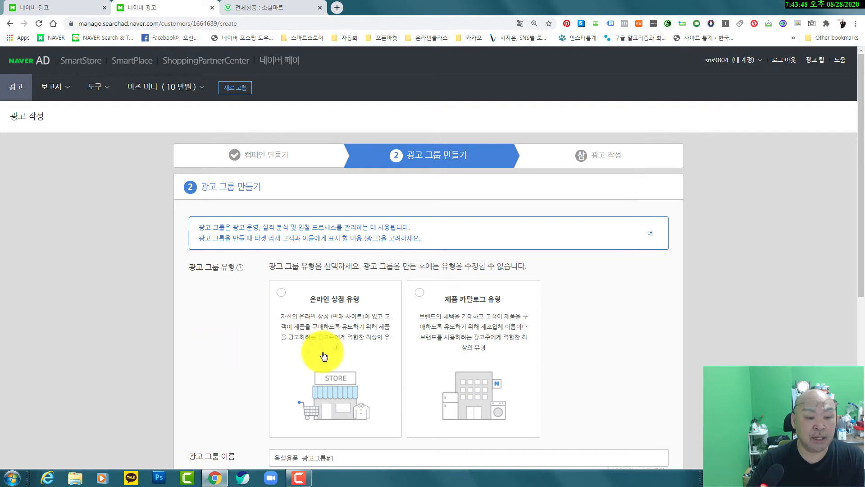
{"action": "left_click", "coordinate": [285, 298]}
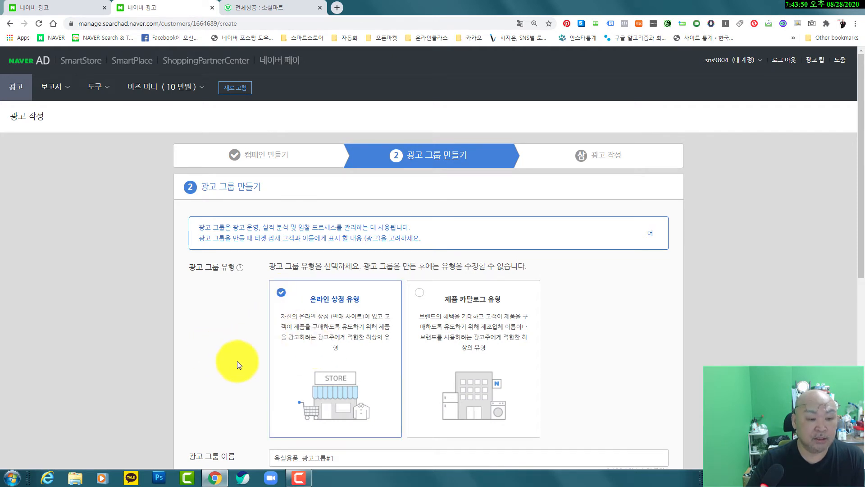
{"action": "scroll", "coordinate": [239, 365], "scroll_direction": "down", "scroll_amount": 3}
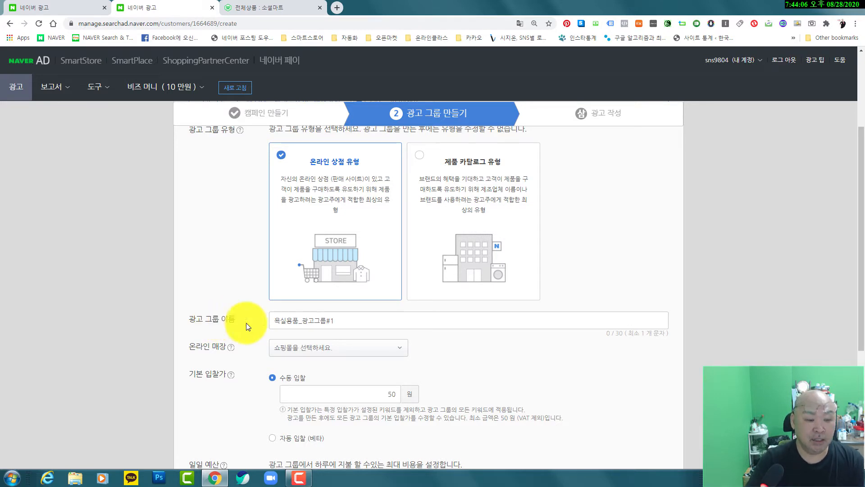
{"action": "left_click_drag", "start_coordinate": [304, 323], "coordinate": [336, 323]}
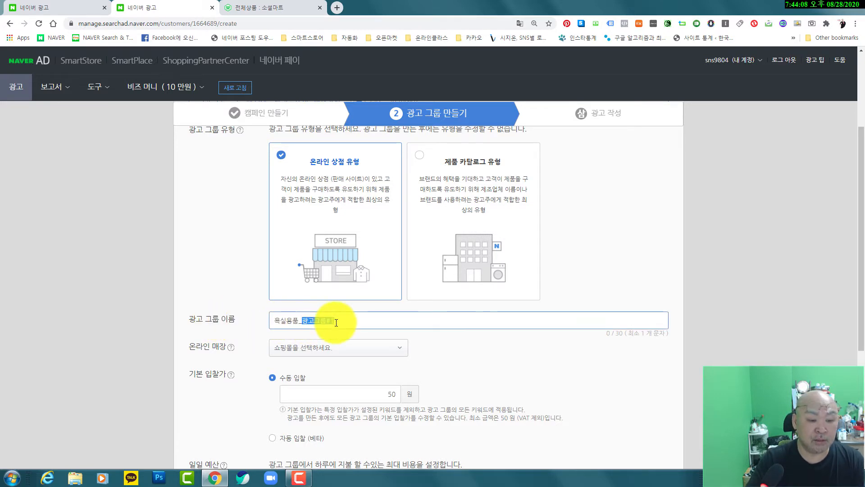
{"action": "type", "text": "샤워기홀더"}
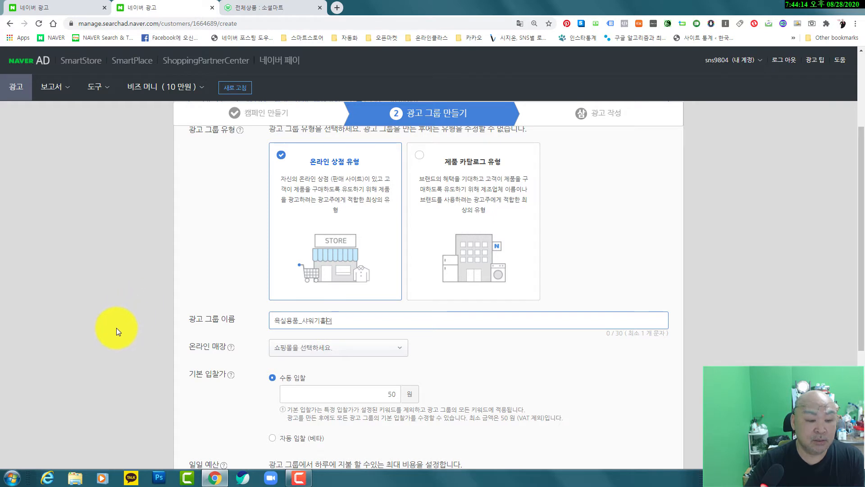
{"action": "scroll", "coordinate": [117, 331], "scroll_direction": "down", "scroll_amount": 2}
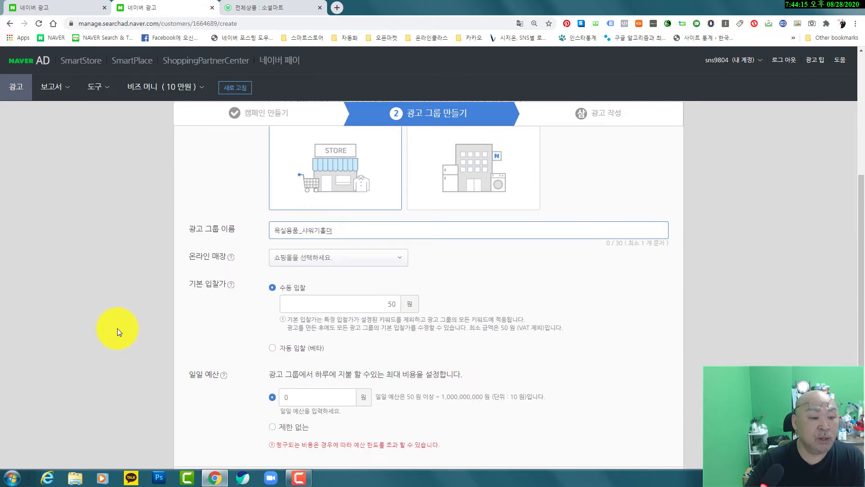
{"action": "left_click", "coordinate": [370, 263]}
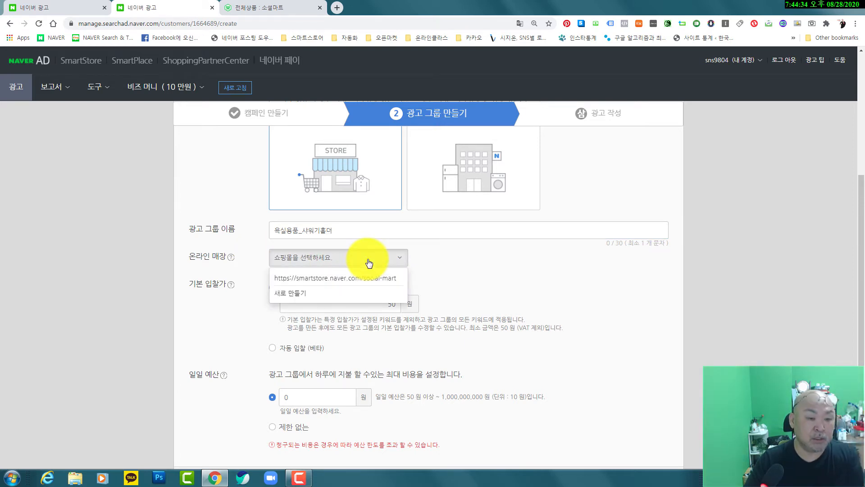
{"action": "left_click", "coordinate": [373, 280]}
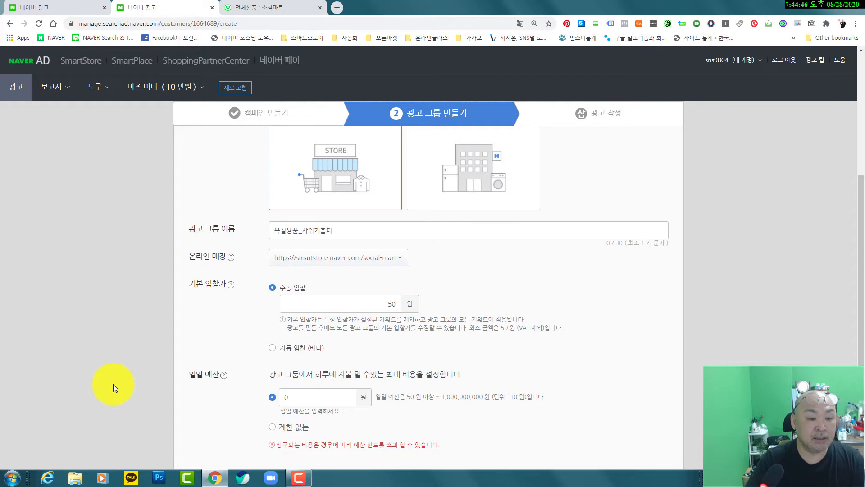
Set the ad group's daily budget to 10,000 won
{"action": "scroll", "coordinate": [169, 355], "scroll_direction": "down", "scroll_amount": 2}
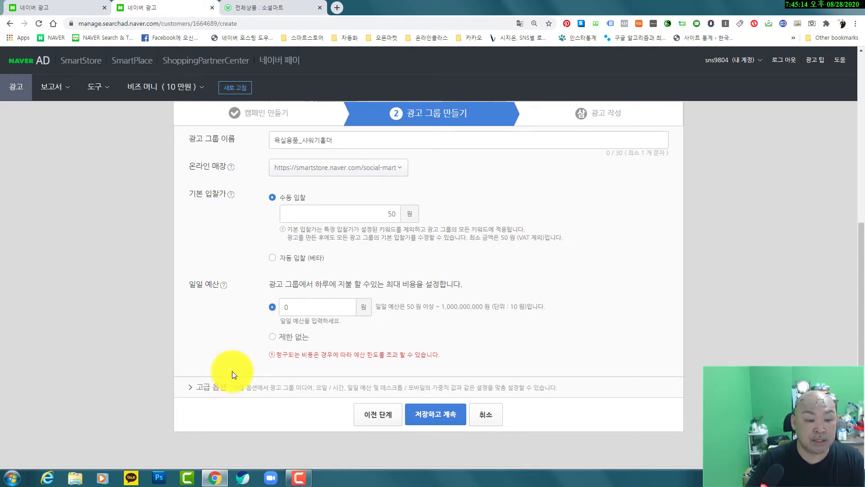
{"action": "left_click", "coordinate": [297, 306]}
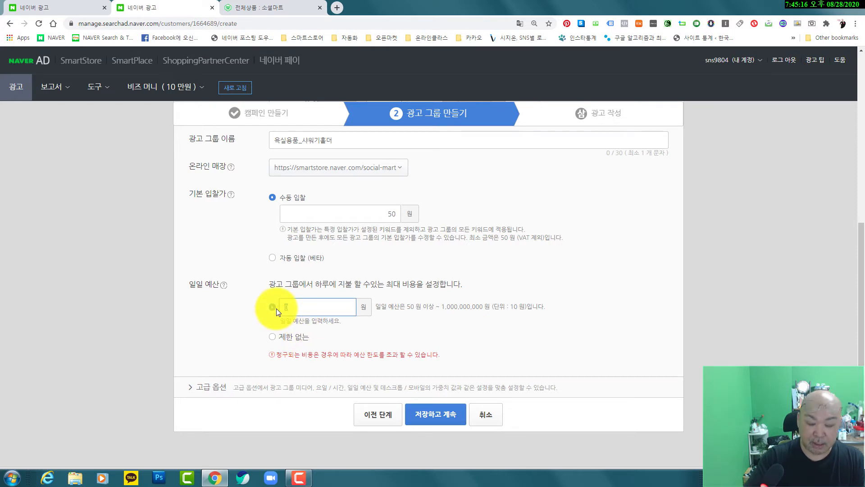
{"action": "type", "text": "10000"}
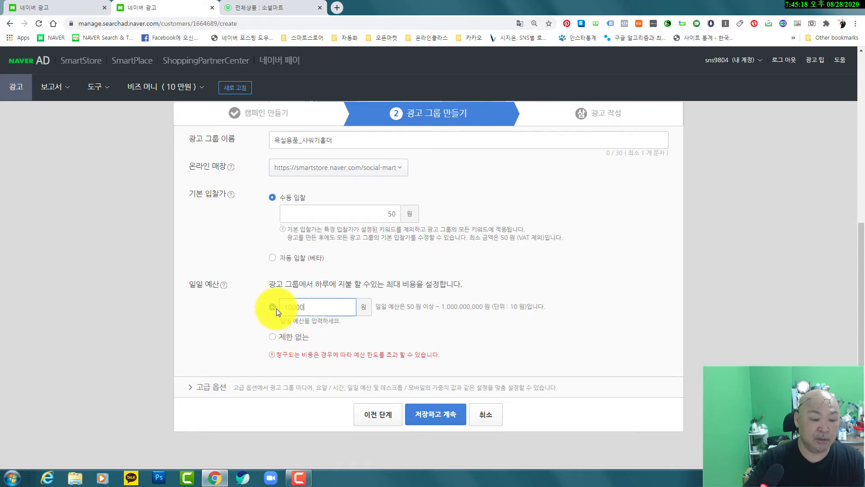
{"action": "left_click", "coordinate": [148, 329]}
{"action": "scroll", "coordinate": [155, 361], "scroll_direction": "down", "scroll_amount": 1}
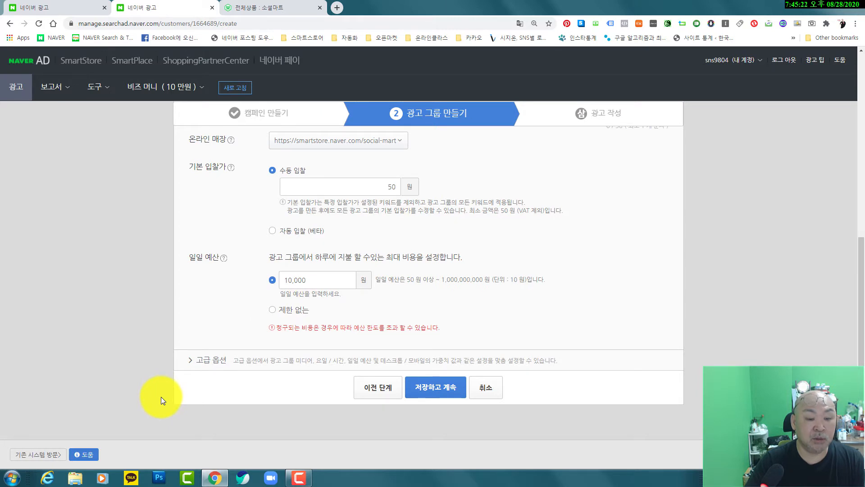
{"action": "scroll", "coordinate": [191, 296], "scroll_direction": "up", "scroll_amount": 3}
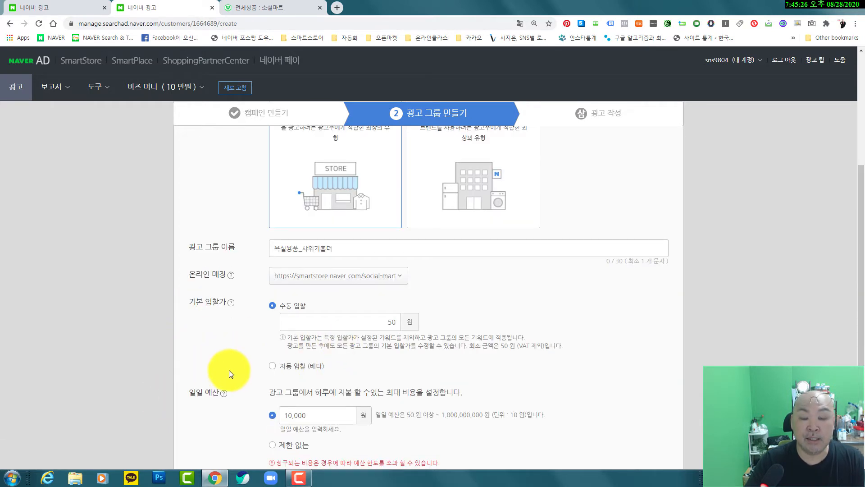
Expand the ad group's advanced options and select media by type with content media (콘텐츠 미디어) turned off
{"action": "scroll", "coordinate": [229, 374], "scroll_direction": "down", "scroll_amount": 3}
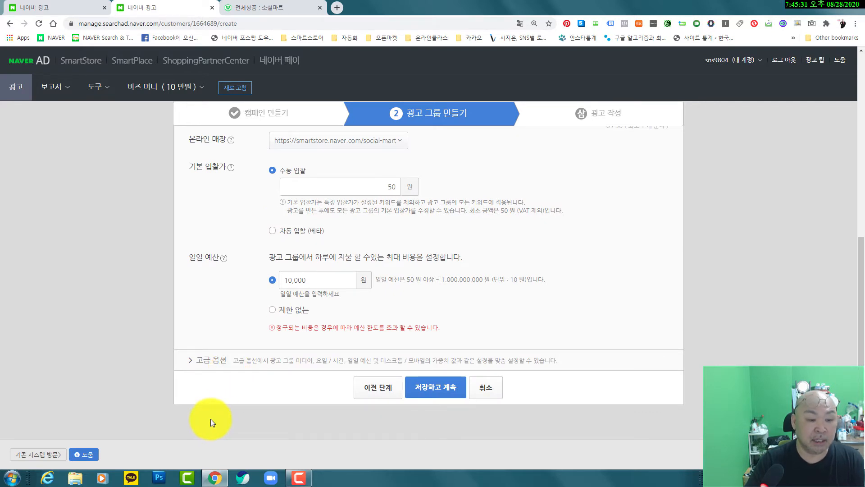
{"action": "left_click", "coordinate": [194, 361]}
{"action": "scroll", "coordinate": [164, 408], "scroll_direction": "down", "scroll_amount": 3}
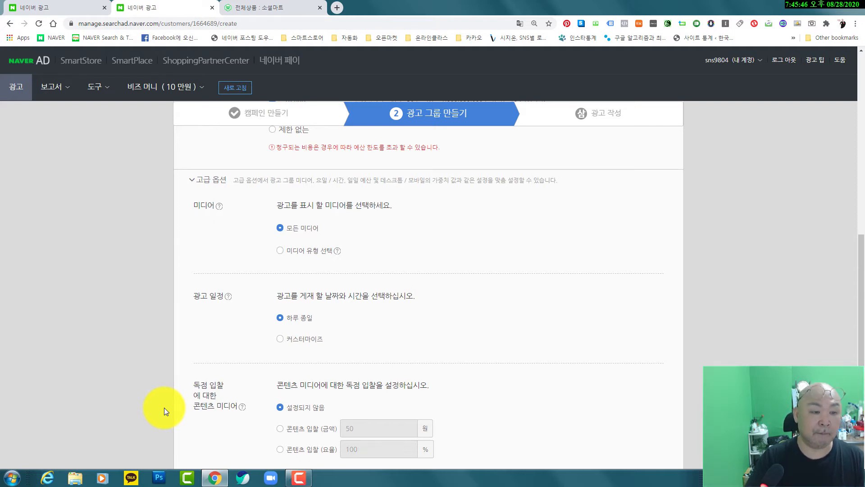
{"action": "left_click", "coordinate": [280, 250]}
{"action": "scroll", "coordinate": [141, 384], "scroll_direction": "down", "scroll_amount": 2}
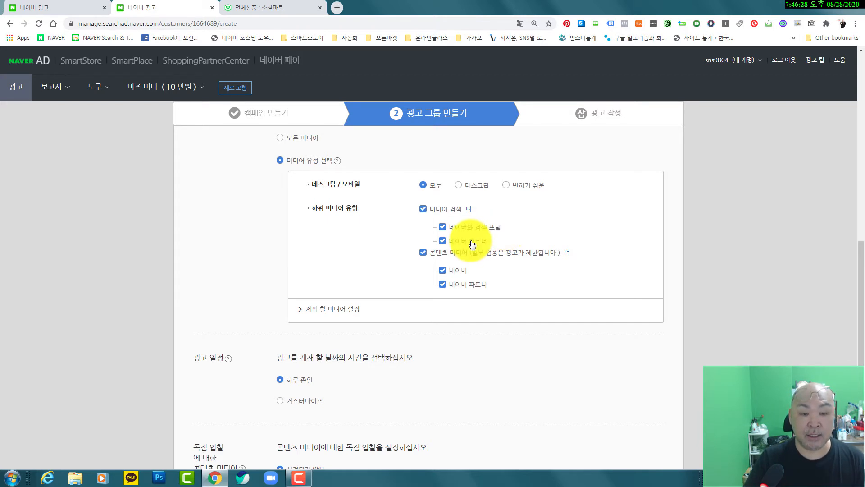
{"action": "left_click", "coordinate": [423, 252]}
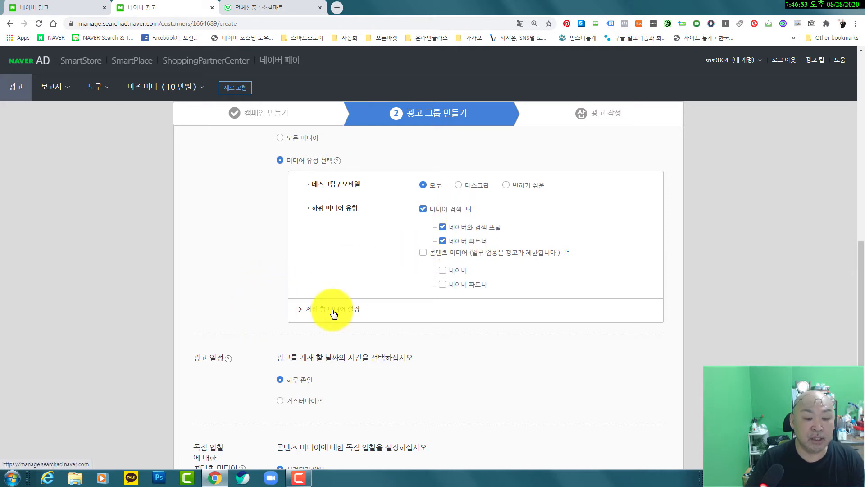
Add the desktop site zum.com and the mobile site m.zum.com to the ad group's excluded media
{"action": "left_click", "coordinate": [334, 310]}
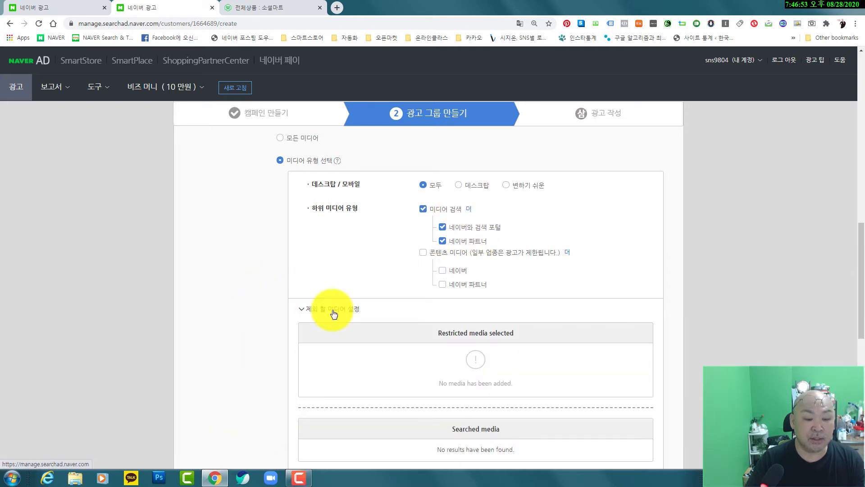
{"action": "scroll", "coordinate": [247, 329], "scroll_direction": "down", "scroll_amount": 3}
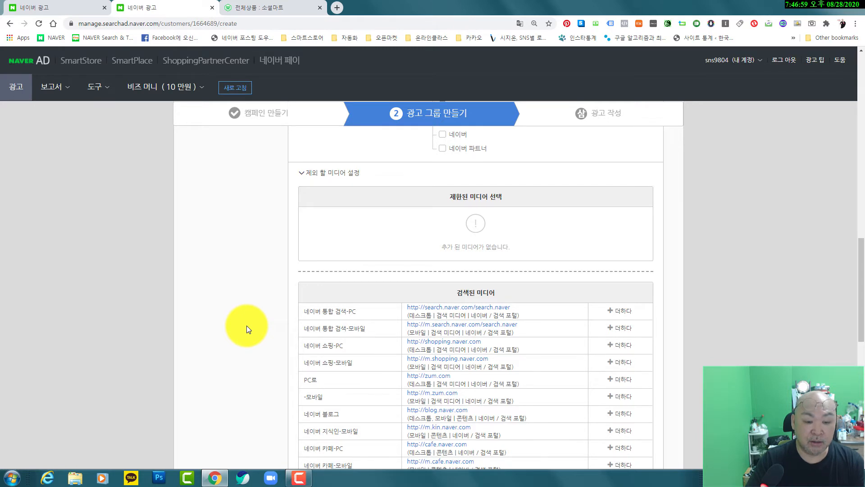
{"action": "scroll", "coordinate": [247, 325], "scroll_direction": "down", "scroll_amount": 1}
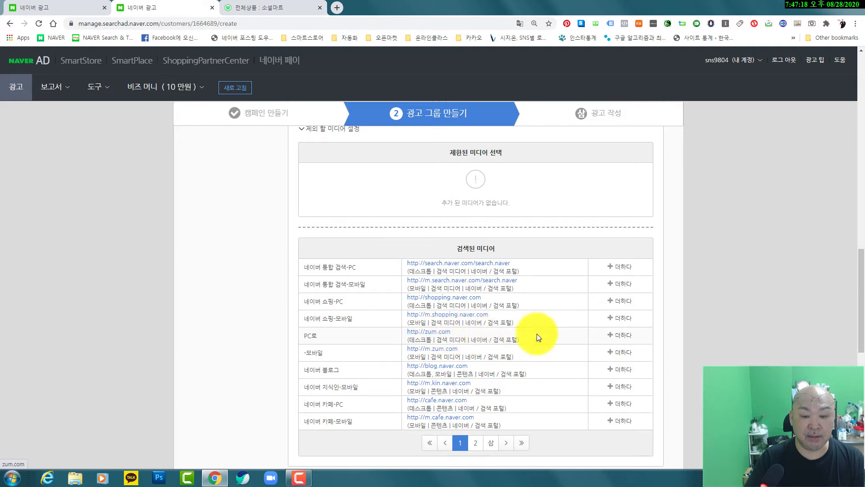
{"action": "left_click", "coordinate": [624, 340]}
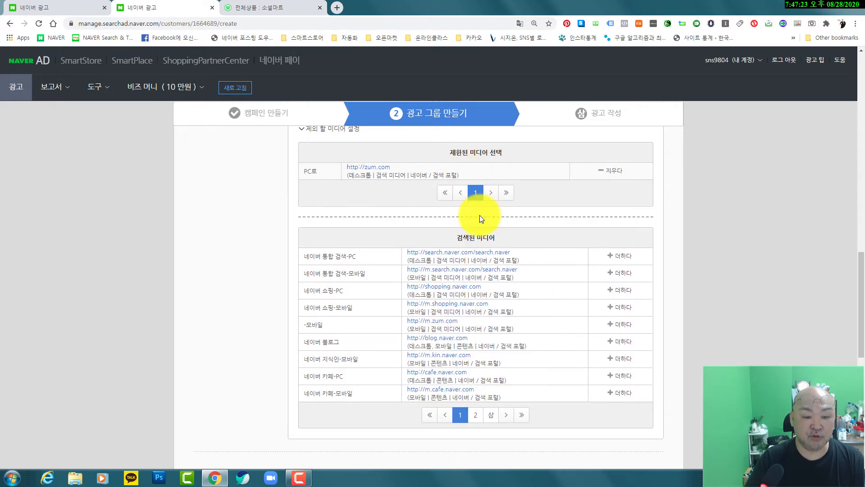
{"action": "left_click", "coordinate": [613, 323]}
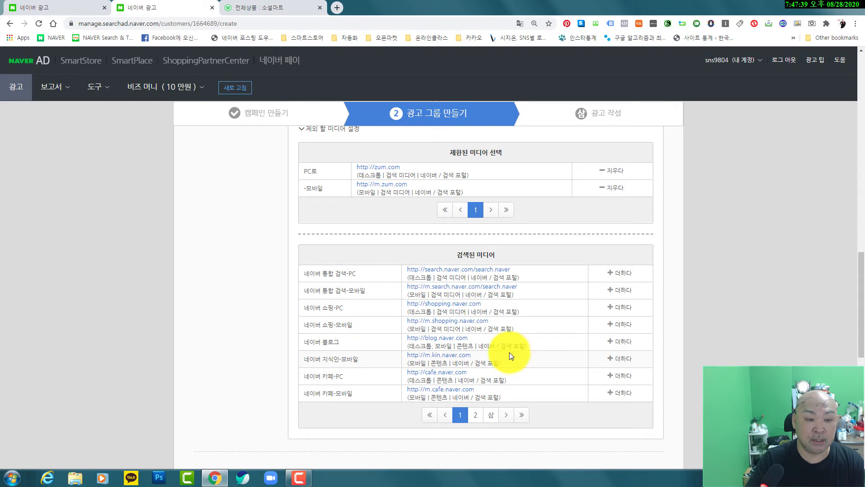
Try a custom ad schedule that stops the ads from 02:00 to 06:00 on every day of the week
{"action": "scroll", "coordinate": [268, 353], "scroll_direction": "down", "scroll_amount": 5}
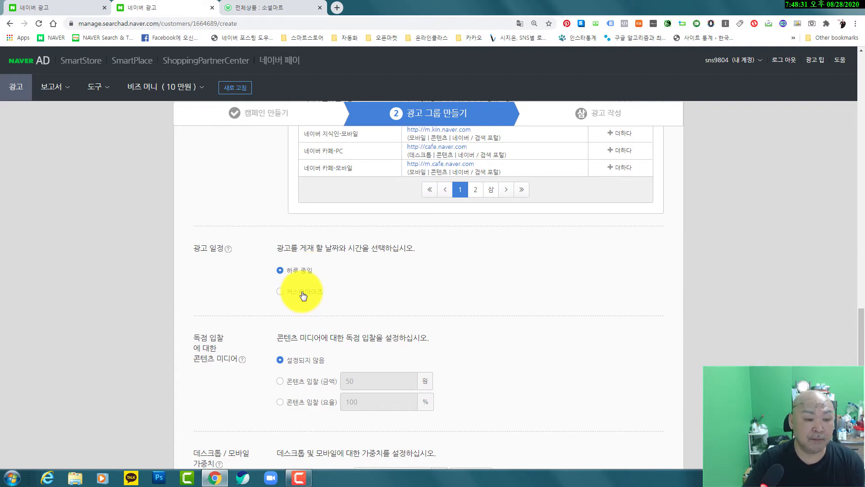
{"action": "left_click", "coordinate": [303, 294]}
{"action": "scroll", "coordinate": [196, 304], "scroll_direction": "down", "scroll_amount": 3}
{"action": "left_click", "coordinate": [370, 196]}
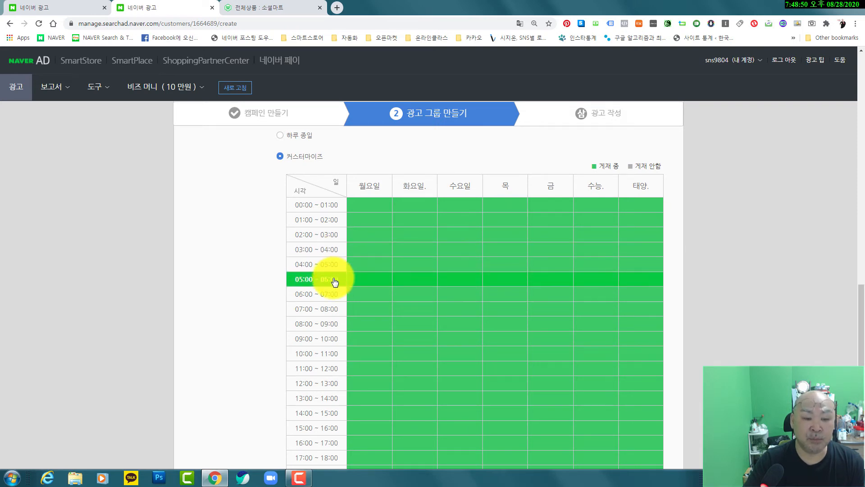
{"action": "scroll", "coordinate": [304, 331], "scroll_direction": "down", "scroll_amount": 1}
{"action": "mouse_move", "coordinate": [380, 226]}
{"action": "left_mouse_down"}
{"action": "mouse_move", "coordinate": [636, 224]}
{"action": "mouse_move", "coordinate": [630, 238]}
{"action": "mouse_move", "coordinate": [591, 244]}
{"action": "mouse_move", "coordinate": [381, 242]}
{"action": "mouse_move", "coordinate": [365, 251]}
{"action": "left_mouse_up"}
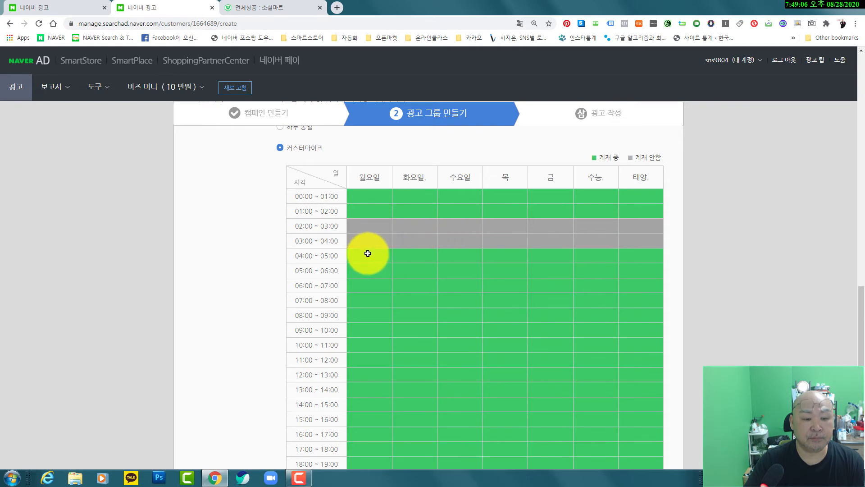
{"action": "mouse_move", "coordinate": [421, 260]}
{"action": "left_mouse_down"}
{"action": "mouse_move", "coordinate": [644, 257]}
{"action": "mouse_move", "coordinate": [639, 270]}
{"action": "mouse_move", "coordinate": [210, 263]}
{"action": "left_mouse_up"}
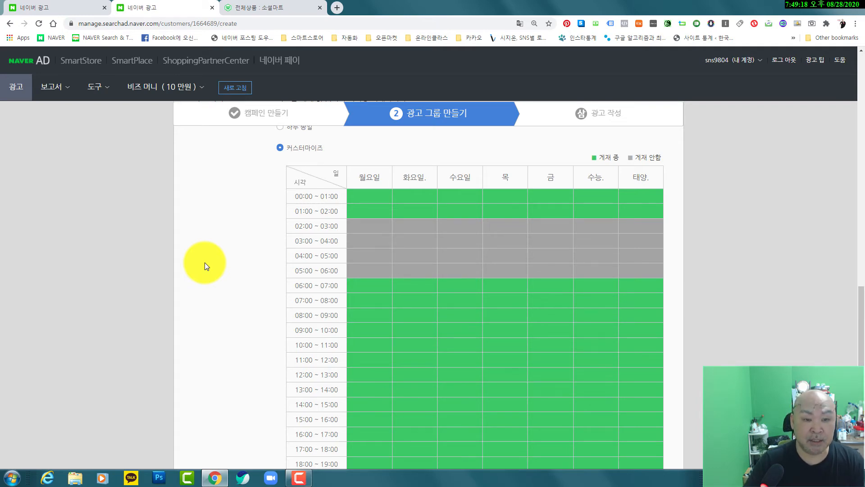
Set the ad schedule back to all day (하루 종일) and save the ad group
{"action": "scroll", "coordinate": [218, 282], "scroll_direction": "down", "scroll_amount": 9}
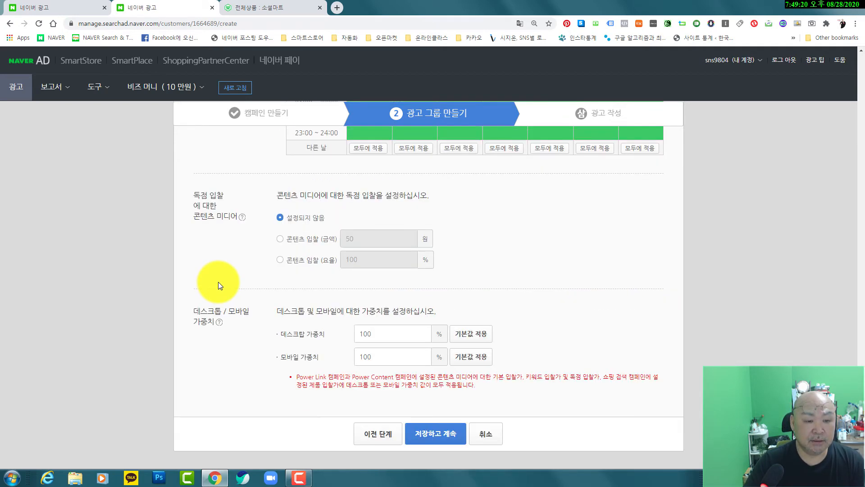
{"action": "scroll", "coordinate": [218, 282], "scroll_direction": "up", "scroll_amount": 6}
{"action": "scroll", "coordinate": [218, 282], "scroll_direction": "up", "scroll_amount": 5}
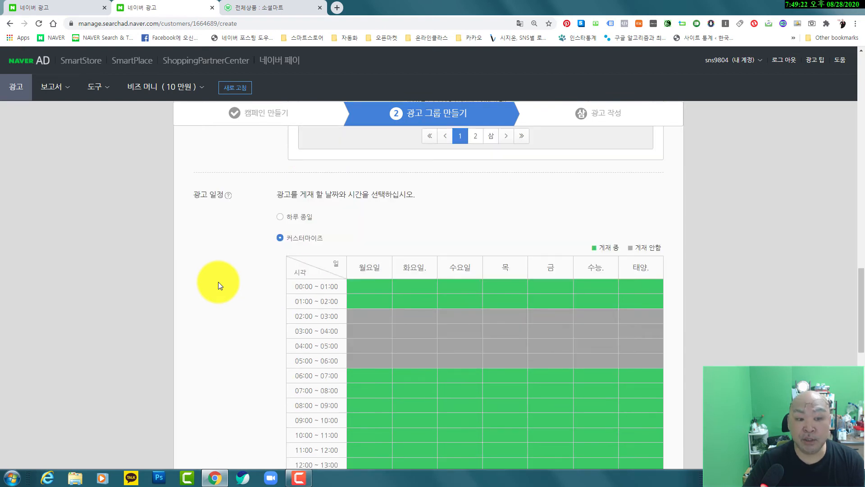
{"action": "left_click", "coordinate": [281, 219]}
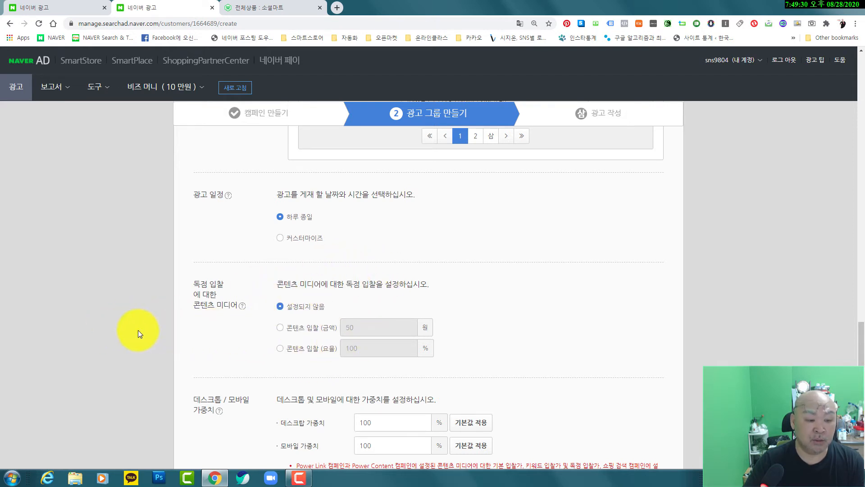
{"action": "scroll", "coordinate": [137, 330], "scroll_direction": "down", "scroll_amount": 3}
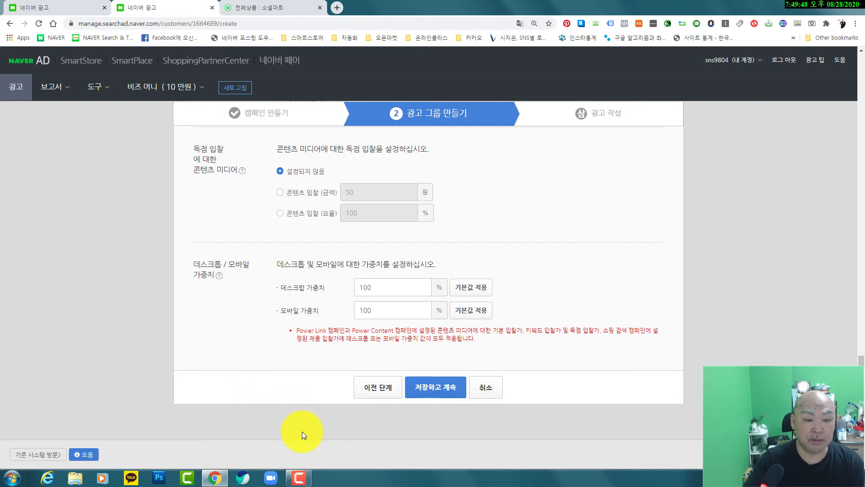
{"action": "left_click", "coordinate": [440, 390]}
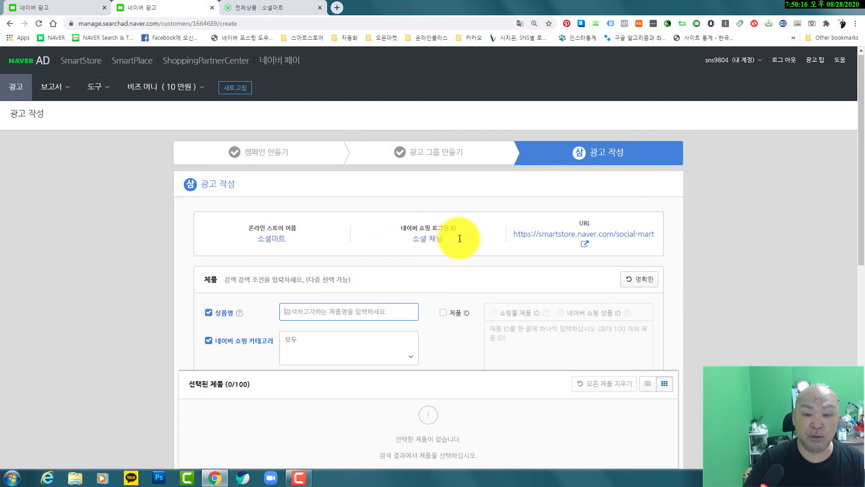
Open the linked online store's page to check it and close it again
{"action": "left_click", "coordinate": [591, 234]}
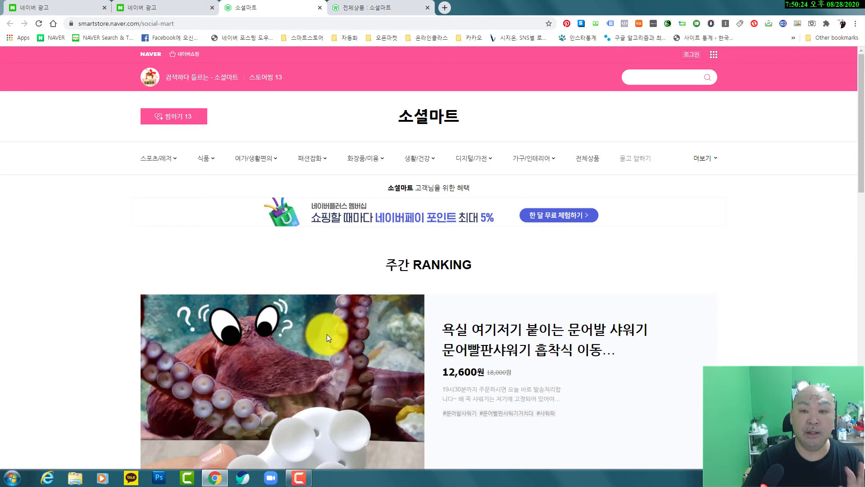
{"action": "left_click", "coordinate": [320, 7]}
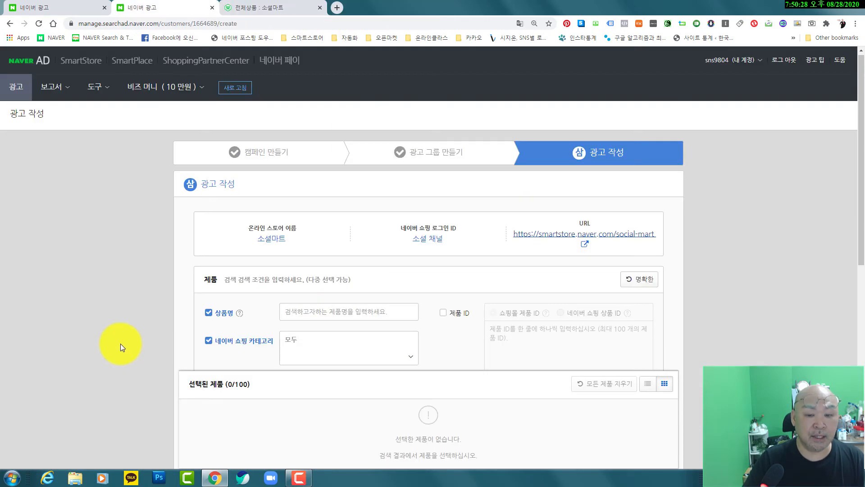
Switch the product search condition for the ad to product ID (제품 ID)
{"action": "scroll", "coordinate": [535, 271], "scroll_direction": "down", "scroll_amount": 1}
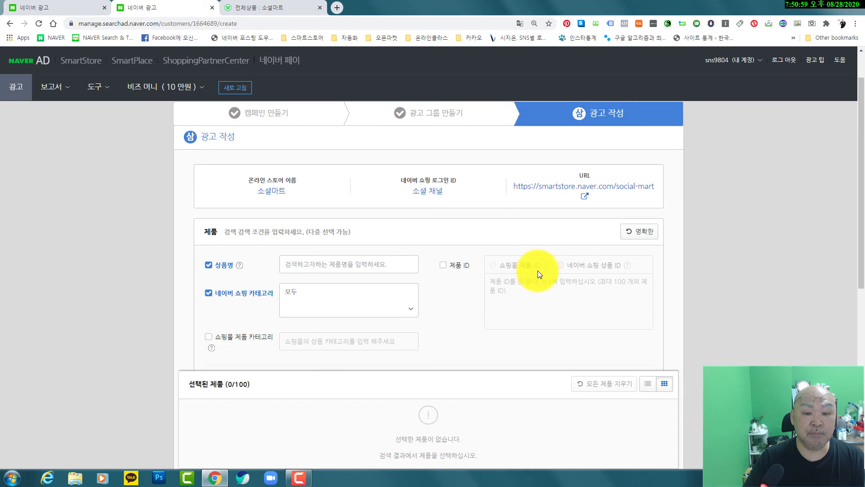
{"action": "left_click", "coordinate": [443, 265]}
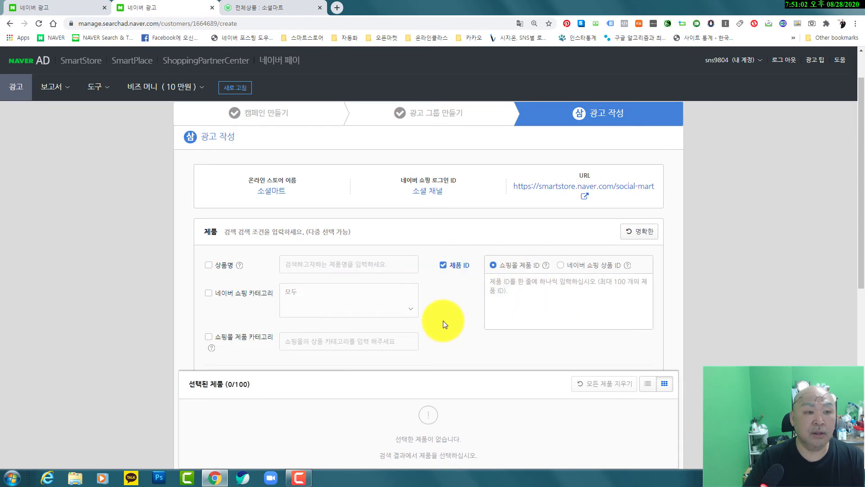
{"action": "left_click", "coordinate": [283, 11]}
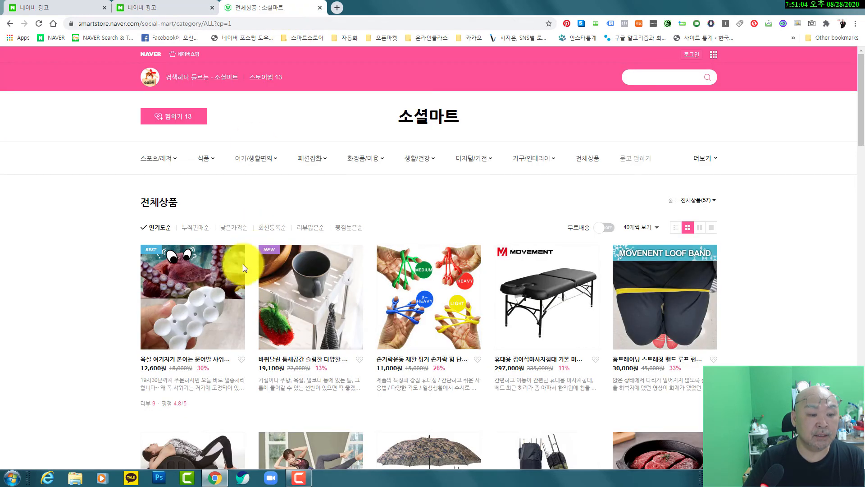
{"action": "left_click", "coordinate": [207, 276]}
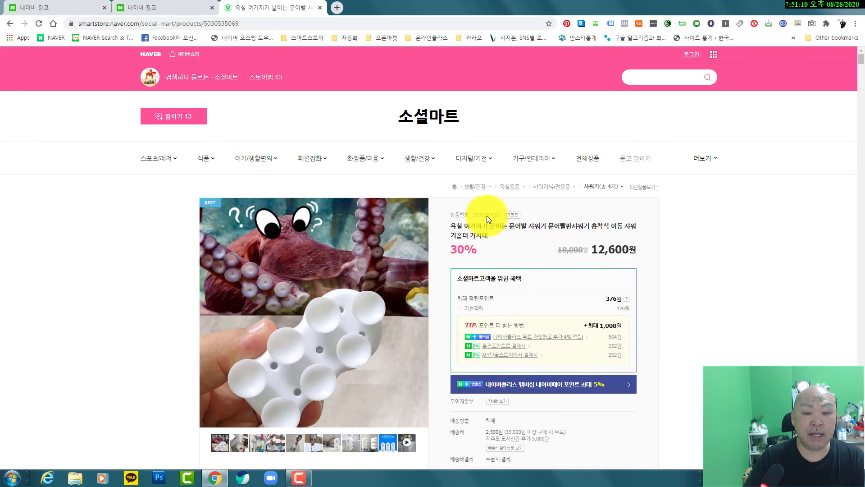
{"action": "left_click_drag", "start_coordinate": [473, 215], "coordinate": [502, 213]}
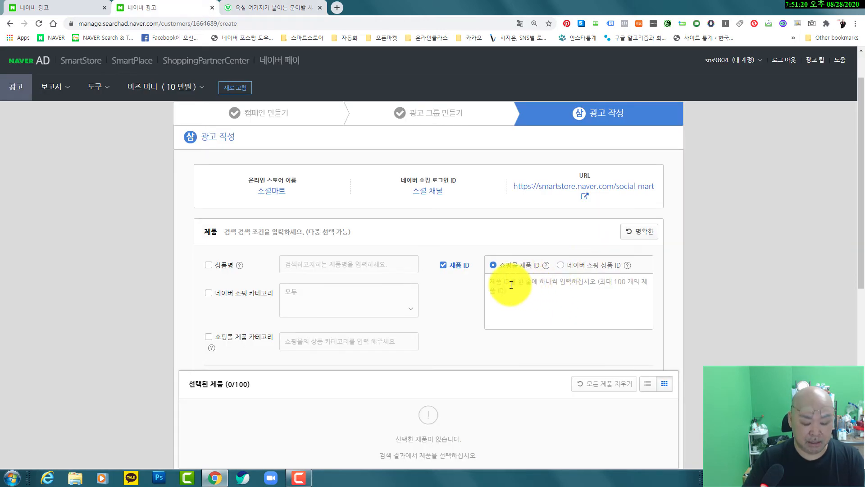
{"action": "key", "text": "ctrl+v"}
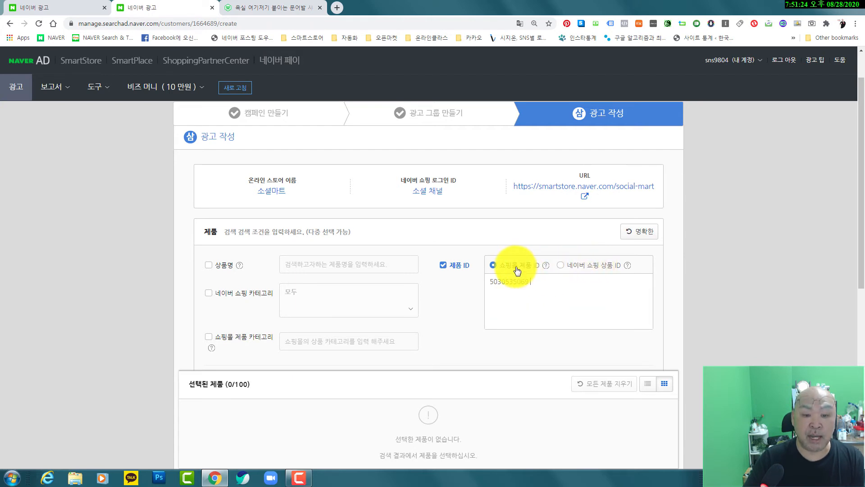
Recheck the product number on the store page and turn the product ID (제품 ID) search condition back on
{"action": "left_click", "coordinate": [283, 5]}
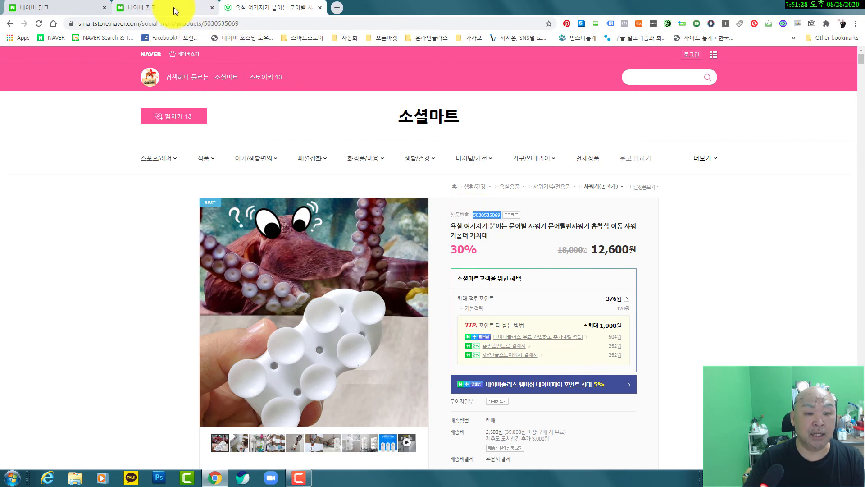
{"action": "left_click", "coordinate": [174, 7]}
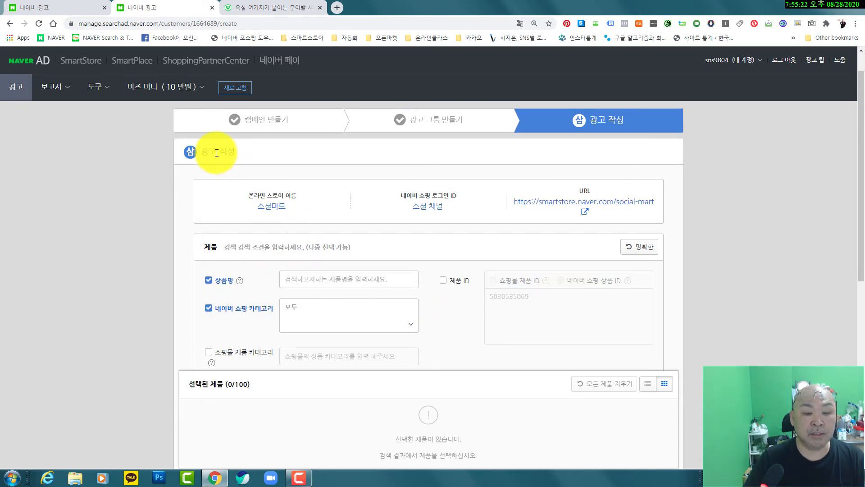
{"action": "left_click", "coordinate": [444, 281]}
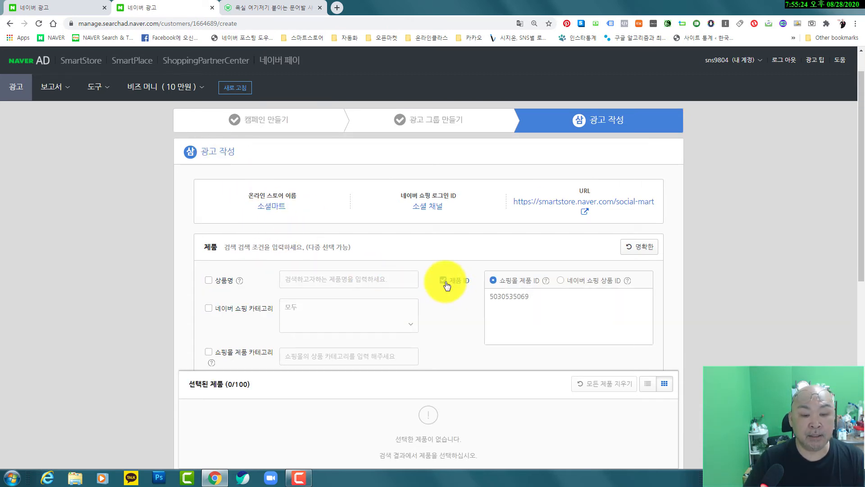
{"action": "left_click", "coordinate": [273, 9]}
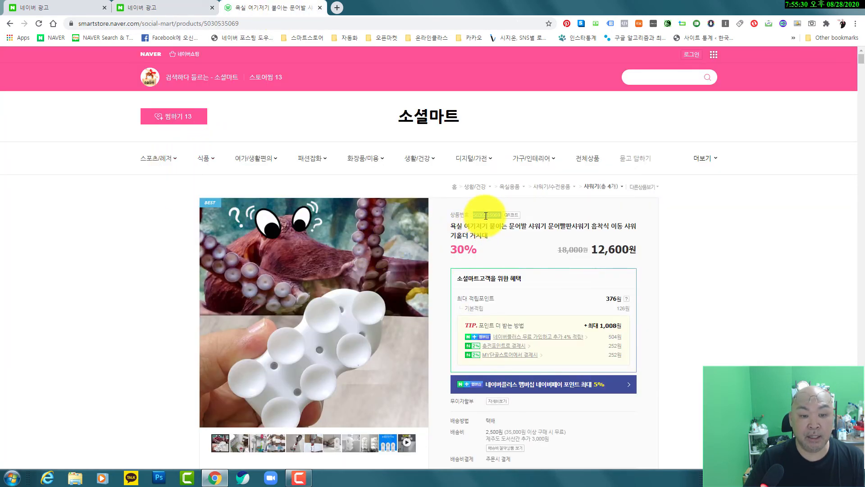
{"action": "left_click", "coordinate": [185, 7]}
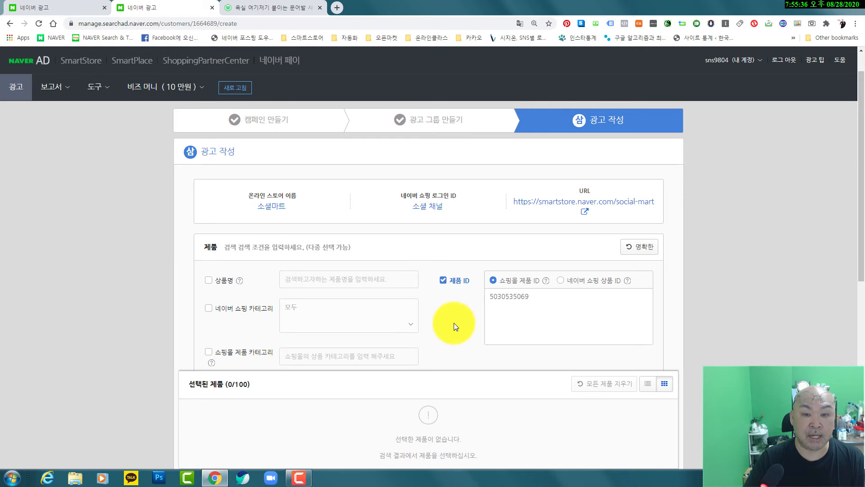
Search by the entered product ID and add the matching shower holder to the ad's selected products
{"action": "scroll", "coordinate": [396, 324], "scroll_direction": "down", "scroll_amount": 1}
{"action": "scroll", "coordinate": [396, 324], "scroll_direction": "down", "scroll_amount": 4}
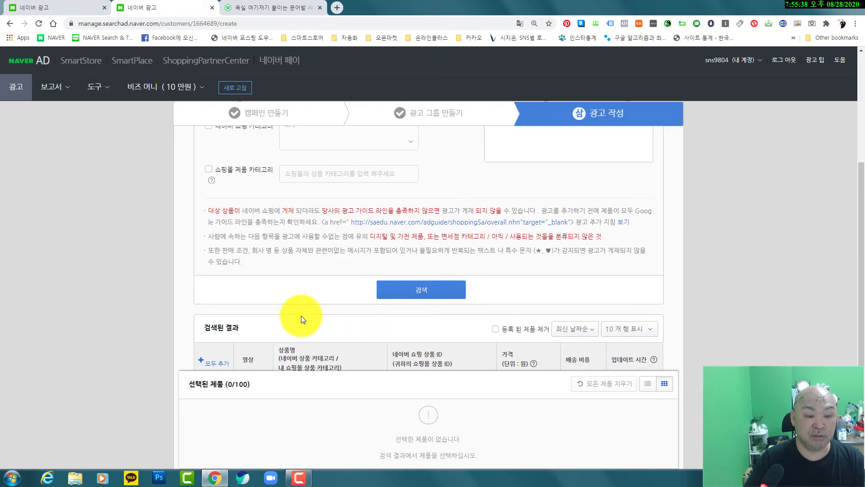
{"action": "scroll", "coordinate": [162, 304], "scroll_direction": "up", "scroll_amount": 1}
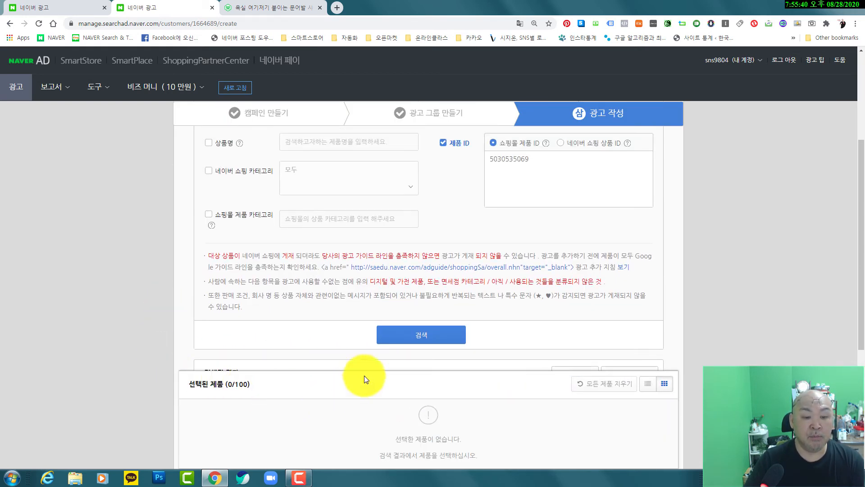
{"action": "left_click", "coordinate": [422, 338]}
{"action": "scroll", "coordinate": [121, 270], "scroll_direction": "down", "scroll_amount": 3}
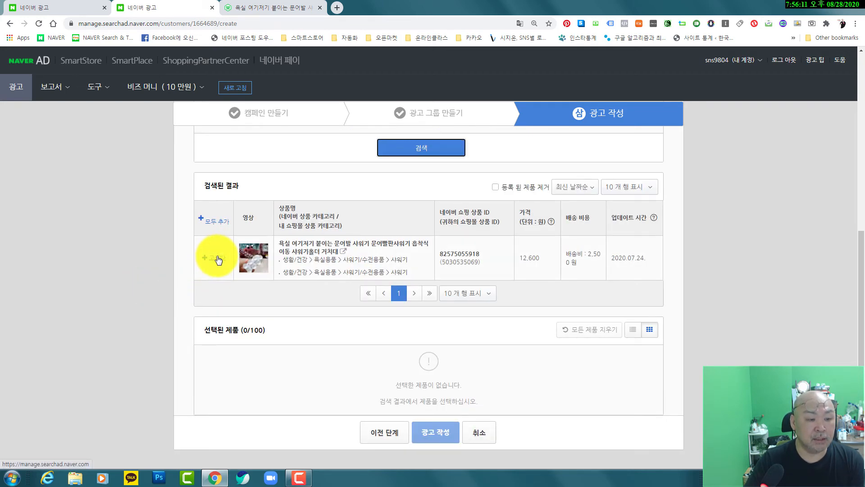
{"action": "left_click", "coordinate": [218, 260]}
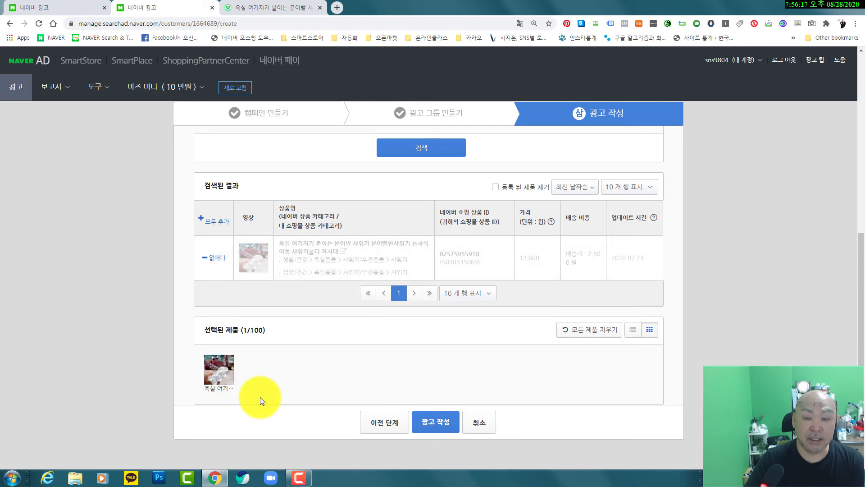
Create the ad from the selected shower holder and dismiss the notice about ad extensions
{"action": "scroll", "coordinate": [269, 390], "scroll_direction": "up", "scroll_amount": 1}
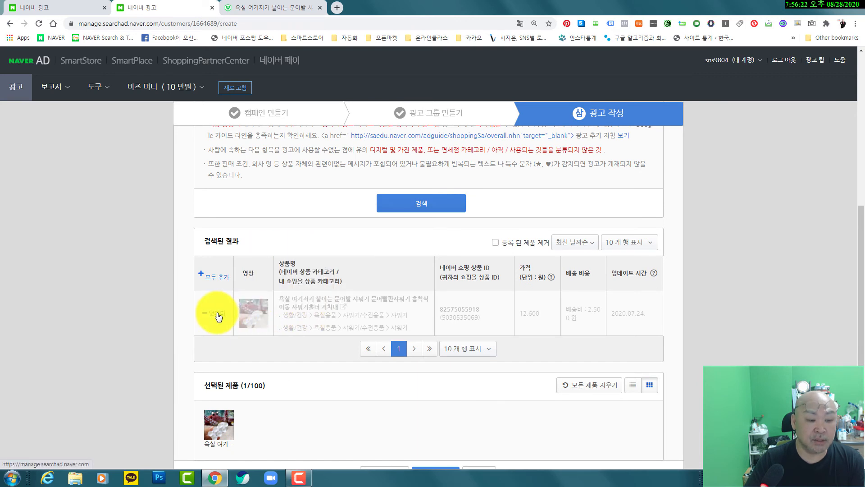
{"action": "scroll", "coordinate": [283, 377], "scroll_direction": "down", "scroll_amount": 2}
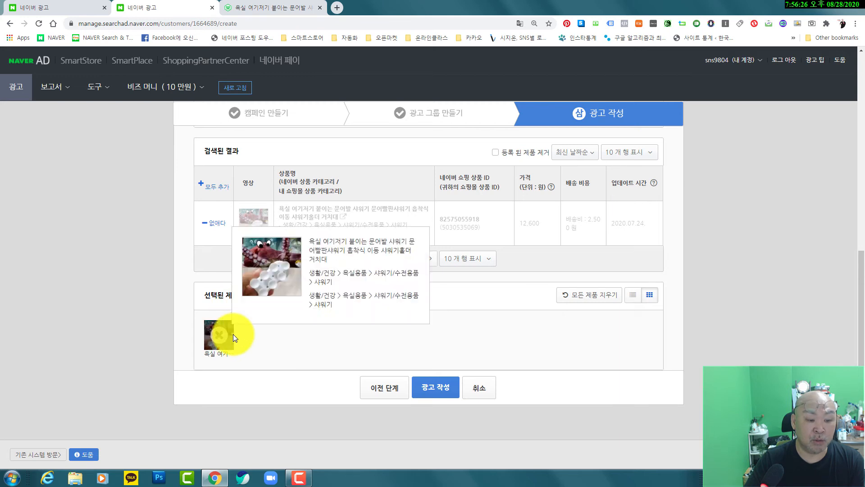
{"action": "left_click", "coordinate": [435, 388]}
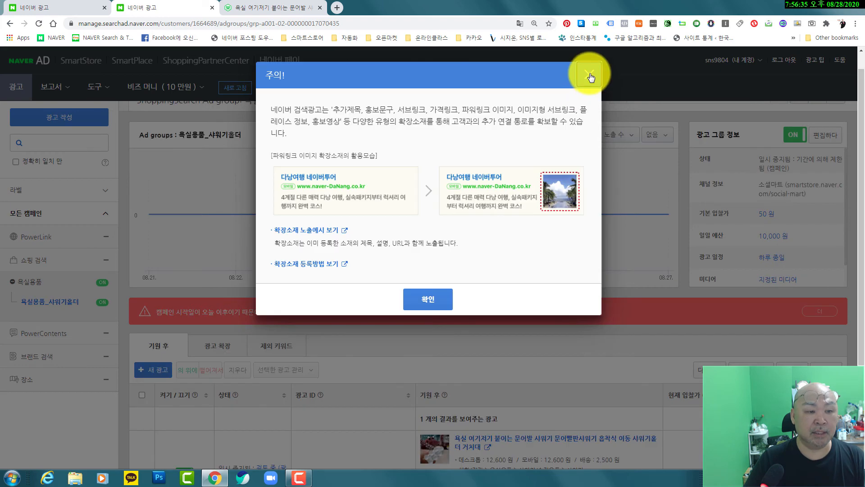
{"action": "left_click", "coordinate": [589, 74]}
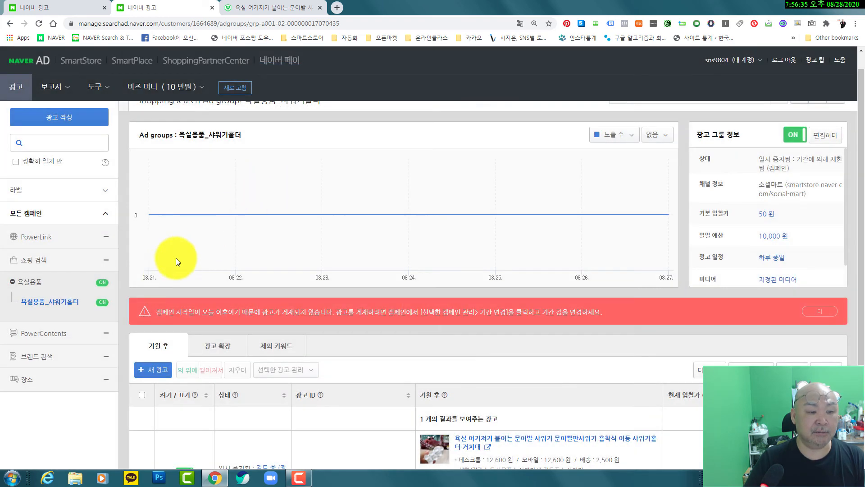
Open a new additional promotional text (추가 홍보 문구) extension for the ad group 욕실용품_샤워기홀더
{"action": "scroll", "coordinate": [301, 359], "scroll_direction": "down", "scroll_amount": 3}
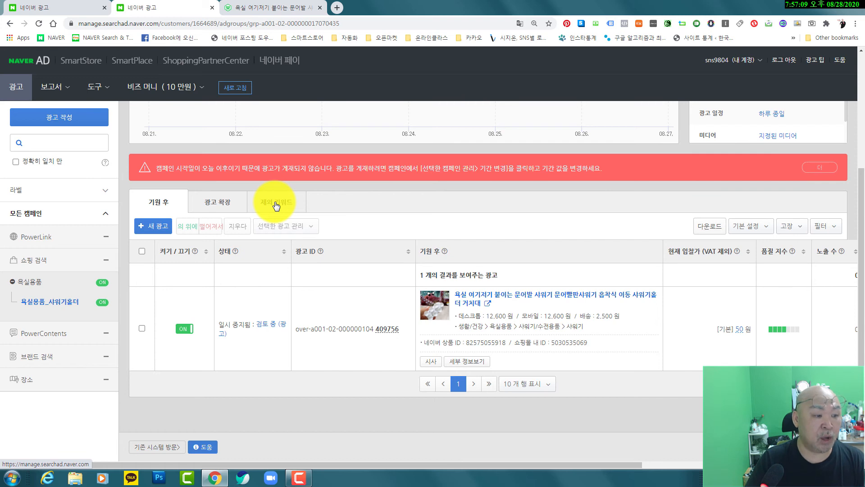
{"action": "left_click", "coordinate": [223, 205]}
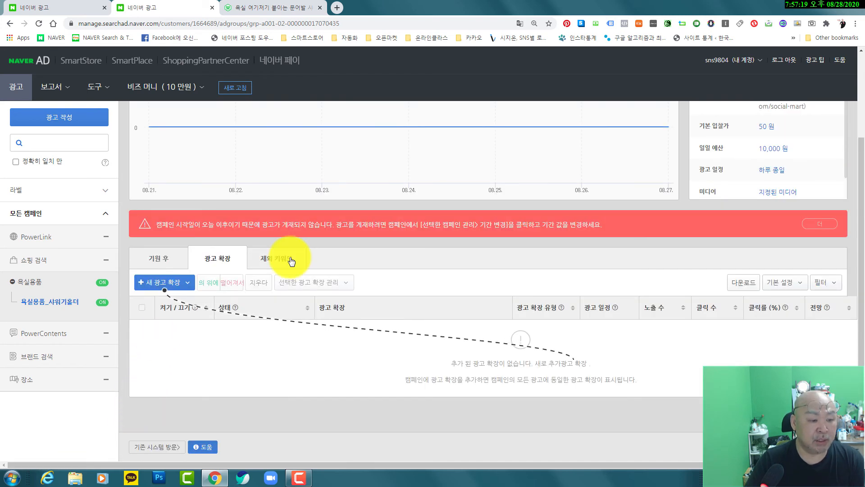
{"action": "left_click", "coordinate": [178, 288]}
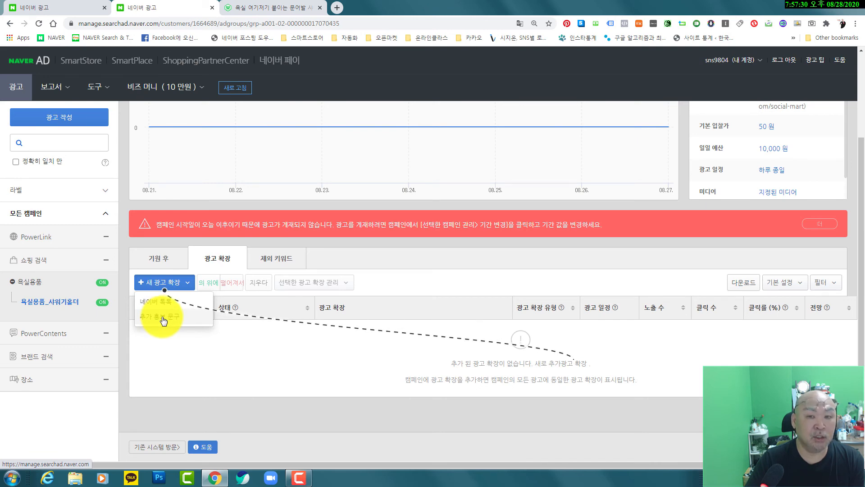
{"action": "left_click", "coordinate": [163, 318]}
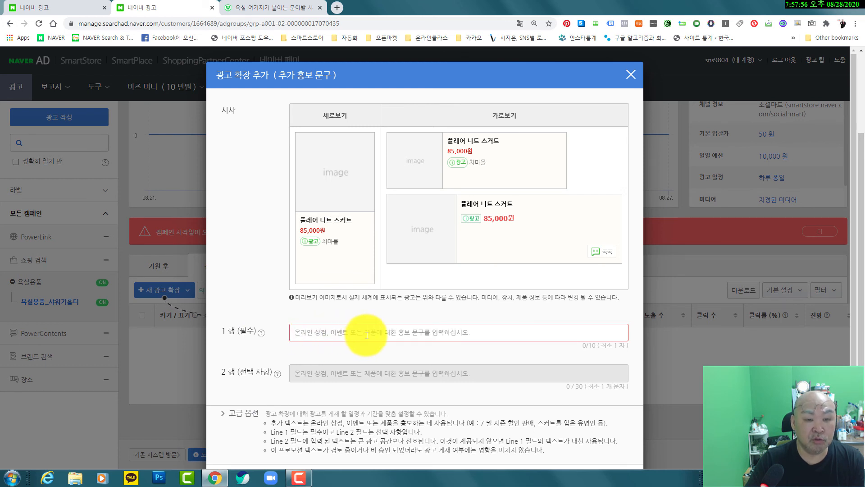
Examine how promotional texts appear in the Naver shopping and integrated search results for 샤워기홀더, and return to the extension form
{"action": "left_click", "coordinate": [338, 6]}
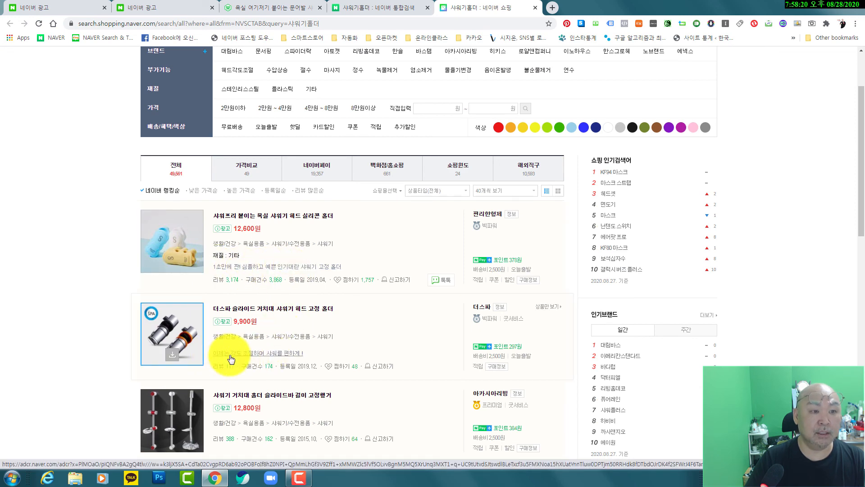
{"action": "left_click", "coordinate": [275, 8]}
{"action": "left_click", "coordinate": [372, 7]}
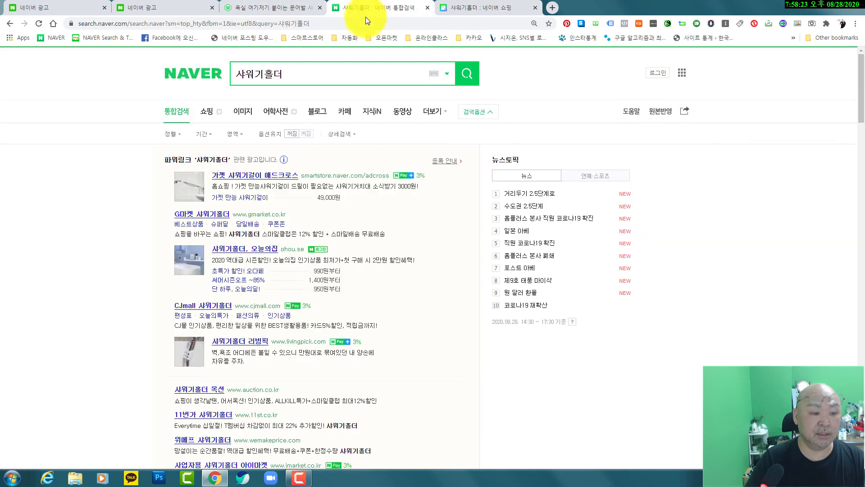
{"action": "left_click", "coordinate": [158, 11]}
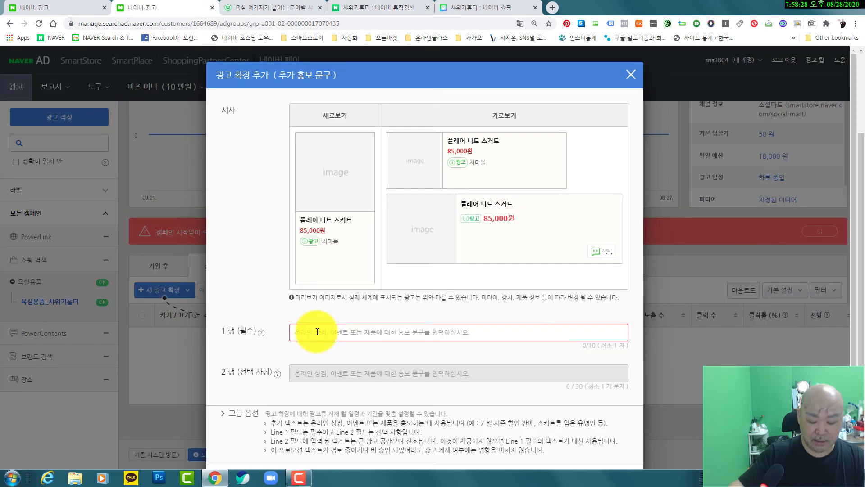
Enter 원하는 곳에 딱! as the required first line of the promotional text and save the extension
{"action": "left_click", "coordinate": [463, 337]}
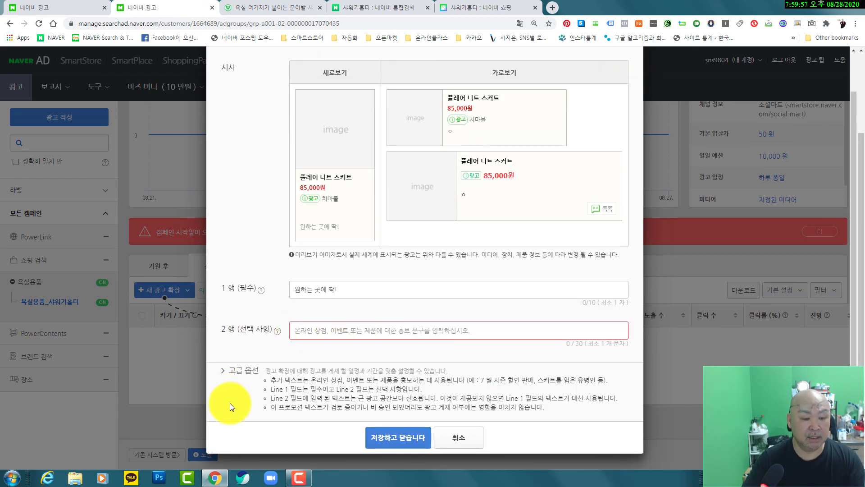
{"action": "left_click", "coordinate": [399, 435]}
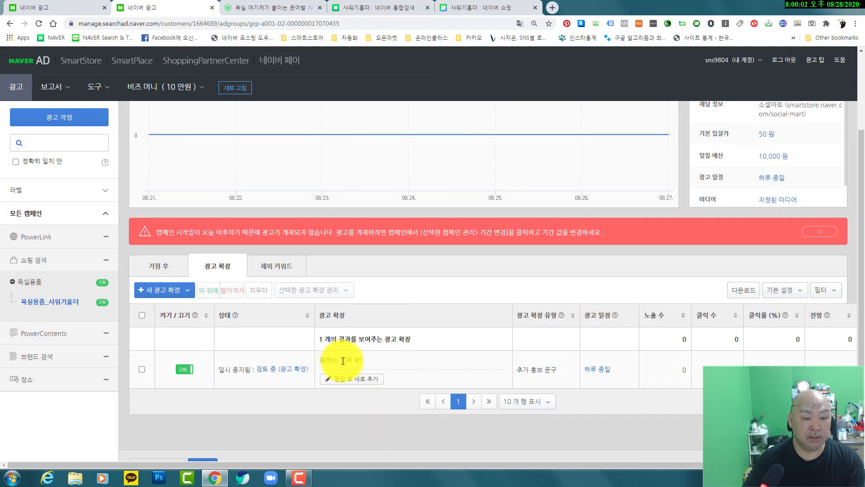
Review the ad group's excluded keyword (제외 키워드) settings and its list of ad extensions
{"action": "left_click", "coordinate": [285, 268]}
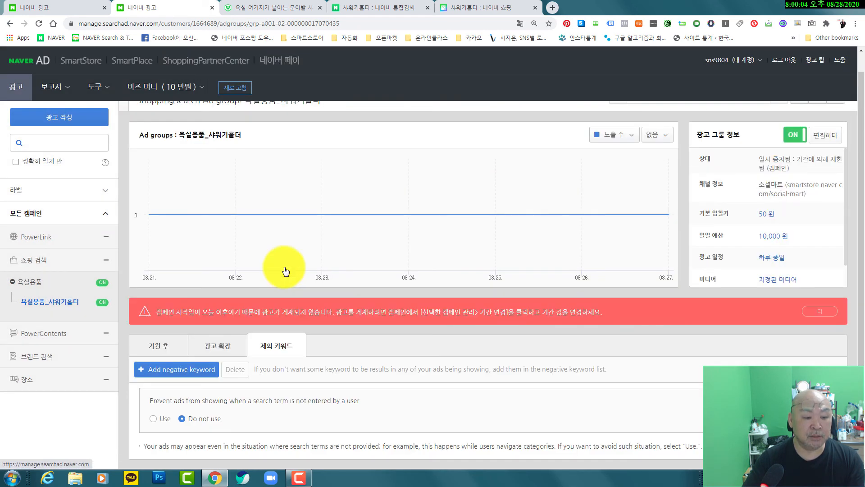
{"action": "scroll", "coordinate": [290, 422], "scroll_direction": "down", "scroll_amount": 3}
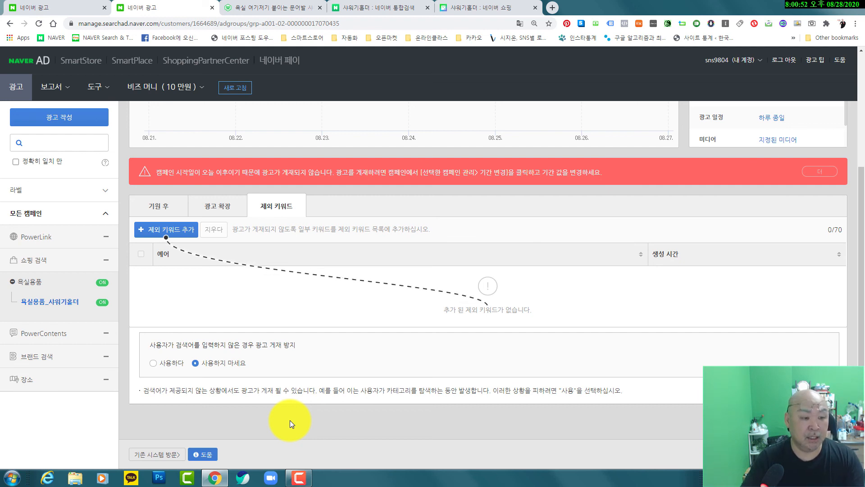
{"action": "left_click", "coordinate": [224, 211]}
{"action": "scroll", "coordinate": [218, 415], "scroll_direction": "down", "scroll_amount": 2}
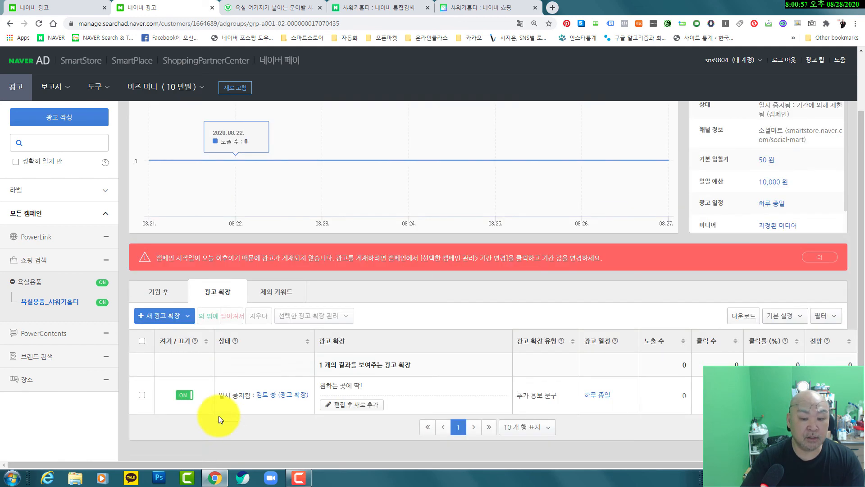
{"action": "scroll", "coordinate": [204, 407], "scroll_direction": "up", "scroll_amount": 2}
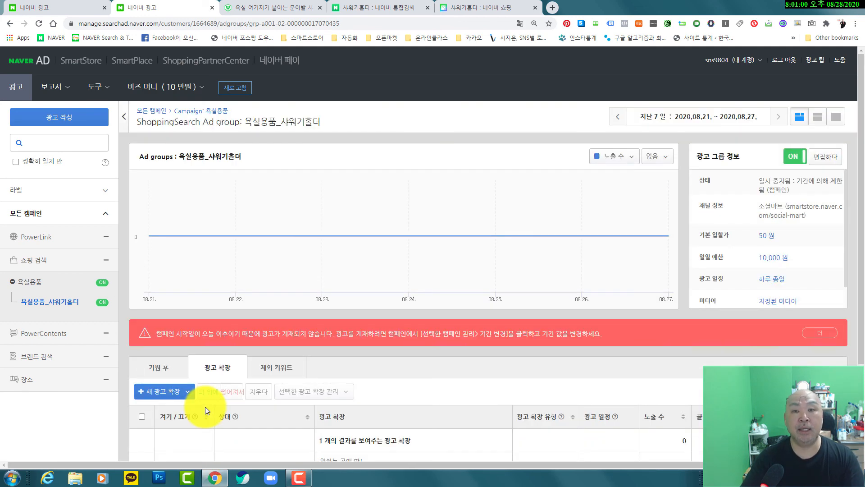